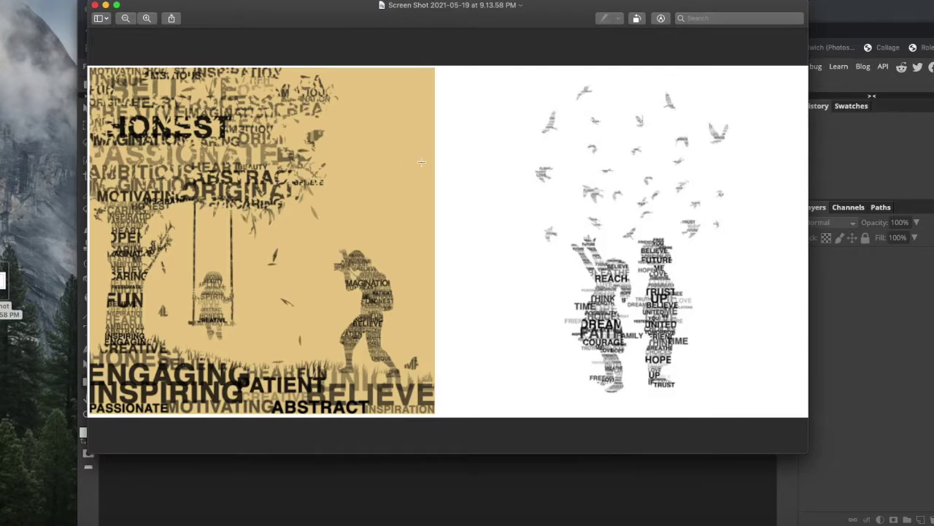
Put away the reference image and create a blank print project in Letter size, 8.5 x 11 in, 300 DPI, with a white background
click(106, 6)
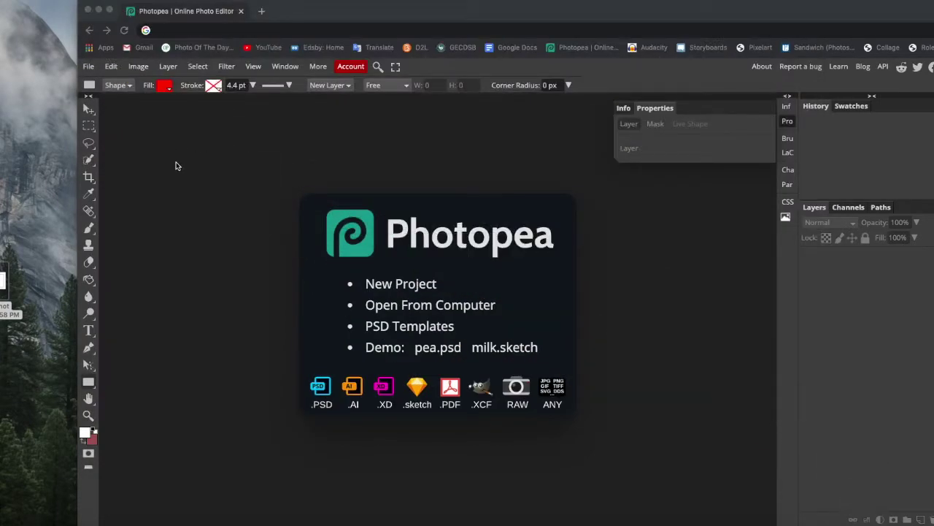
click(89, 69)
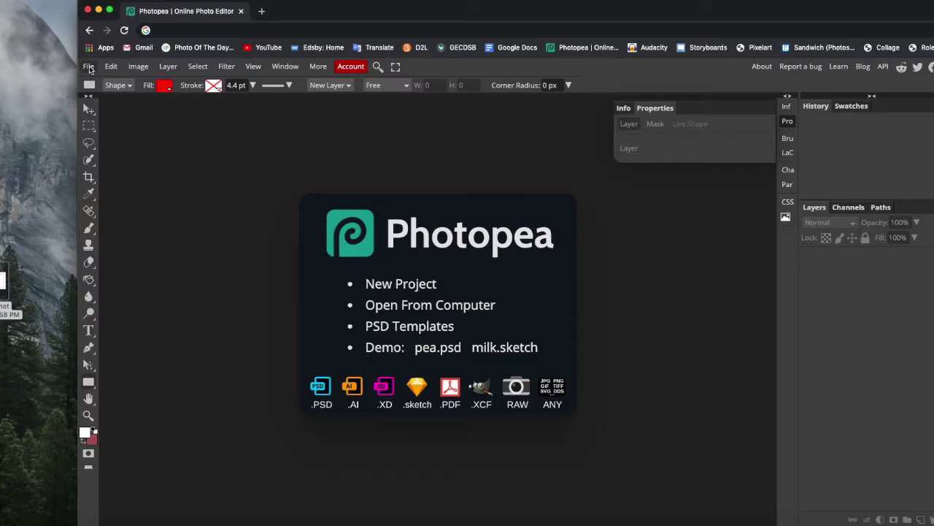
click(89, 68)
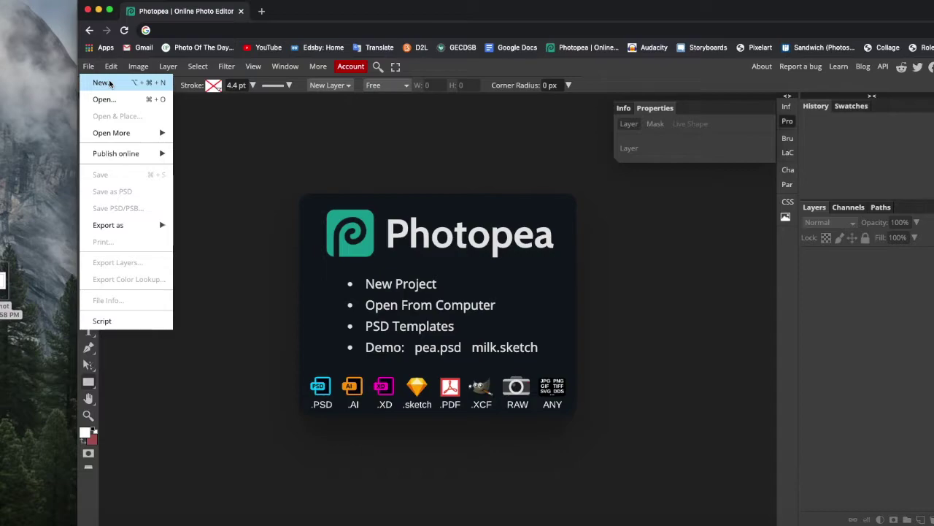
click(109, 83)
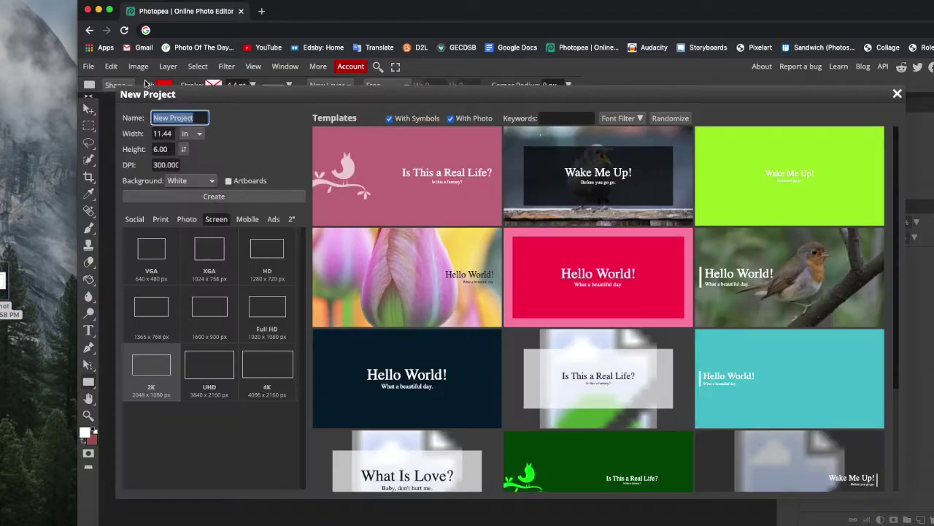
click(160, 219)
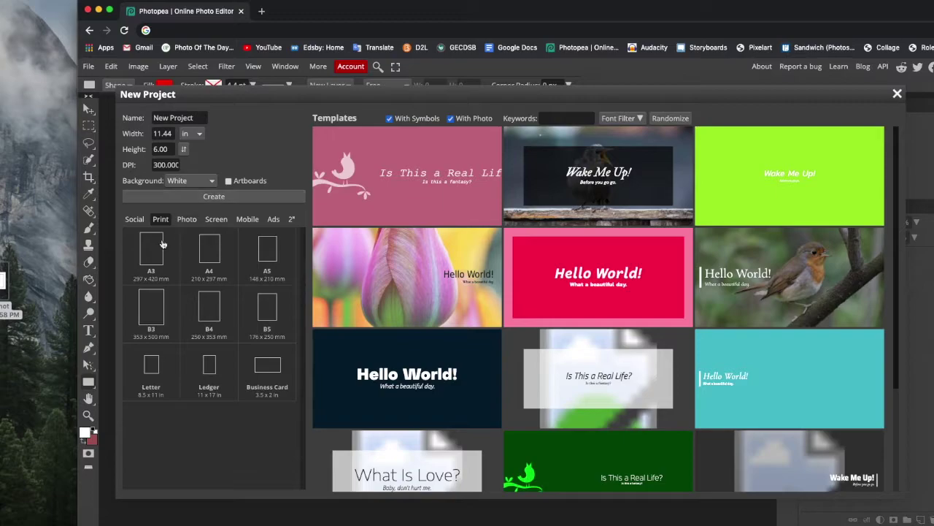
click(156, 368)
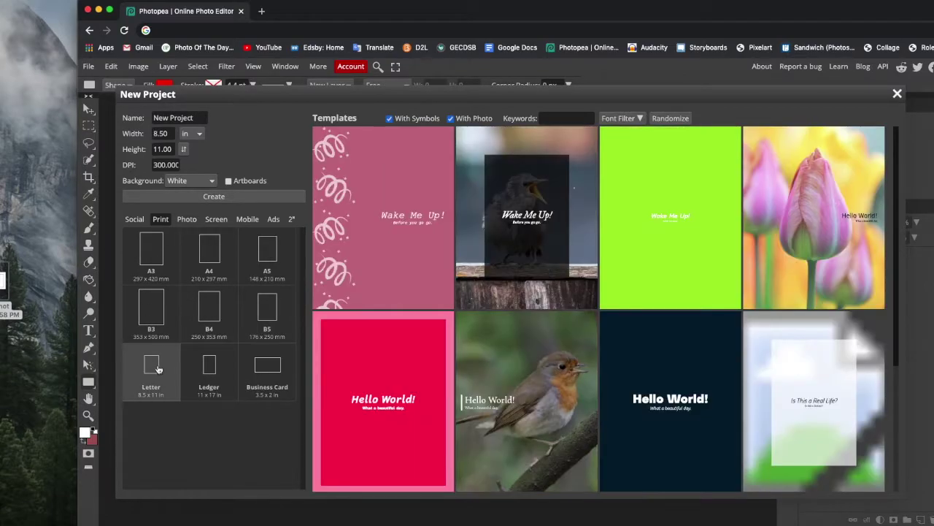
click(224, 201)
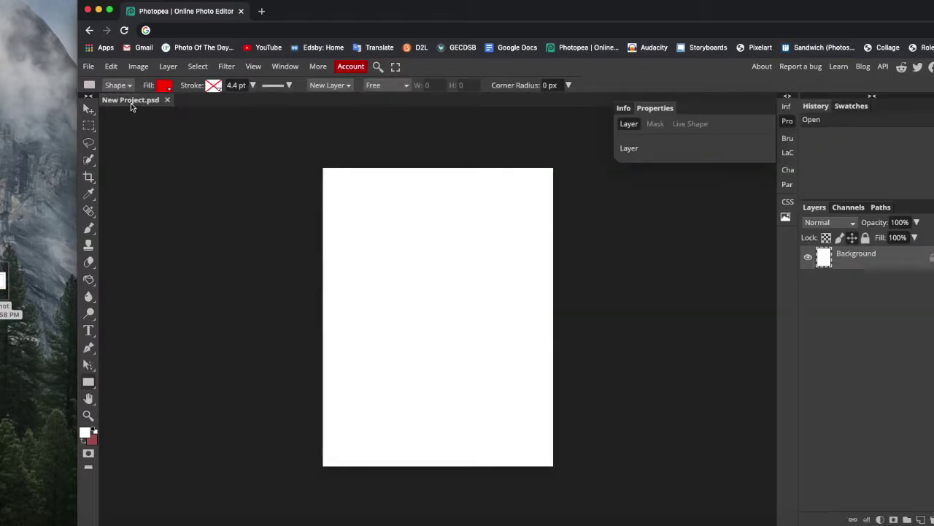
Create a second blank Letter-size project, 8.5 x 11 in at 300 DPI, with a white background
click(88, 68)
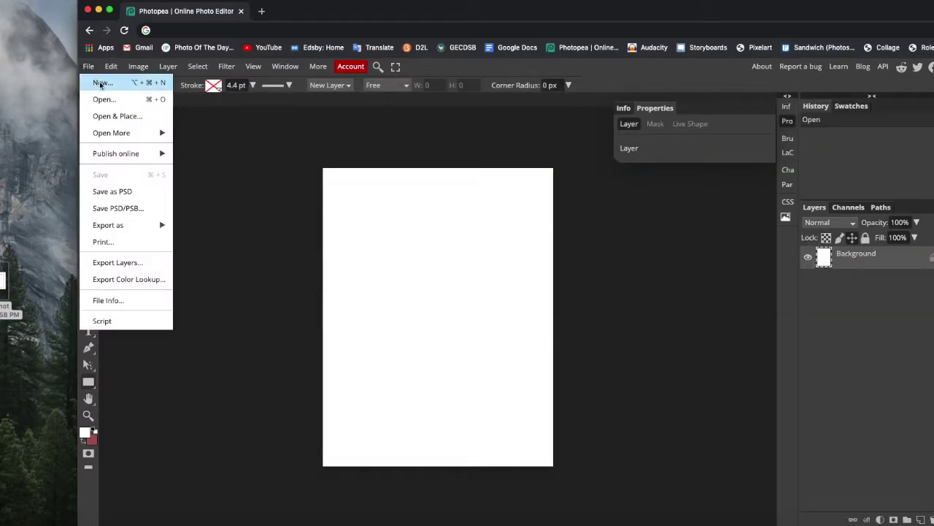
click(100, 81)
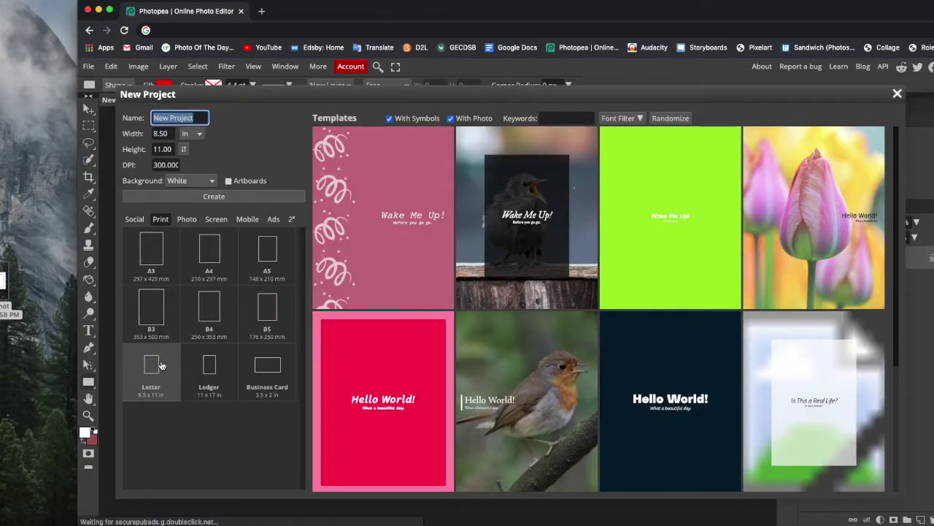
click(195, 198)
click(195, 197)
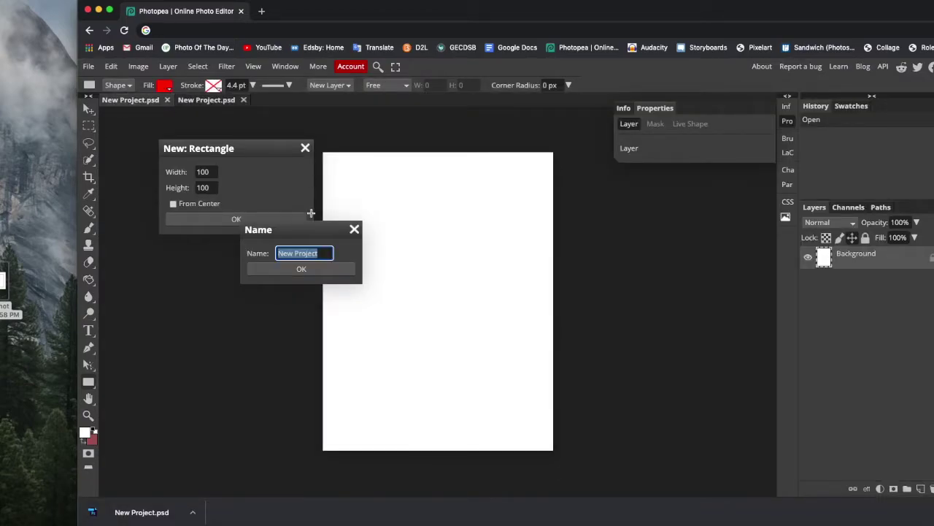
Rename the first document to Language and dismiss the stray rectangle settings
key(BackSpace)
text(Language)
click(301, 269)
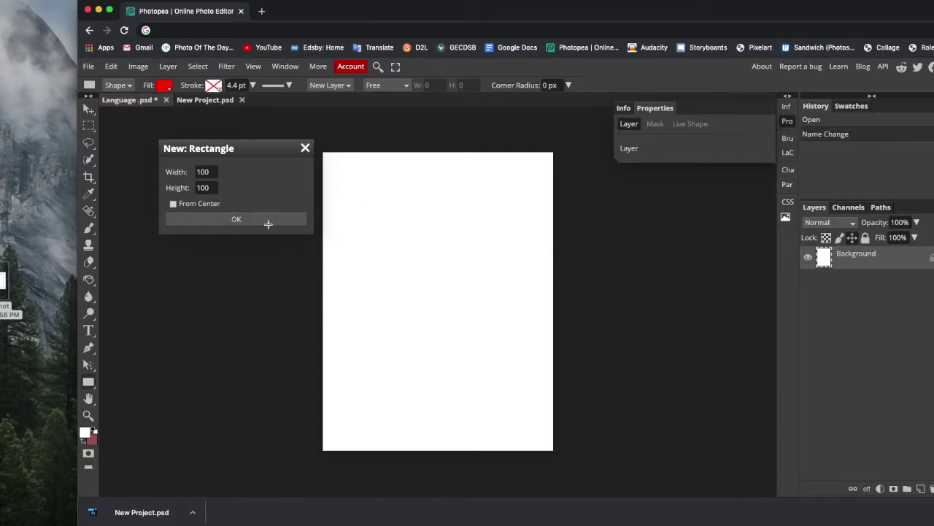
click(224, 224)
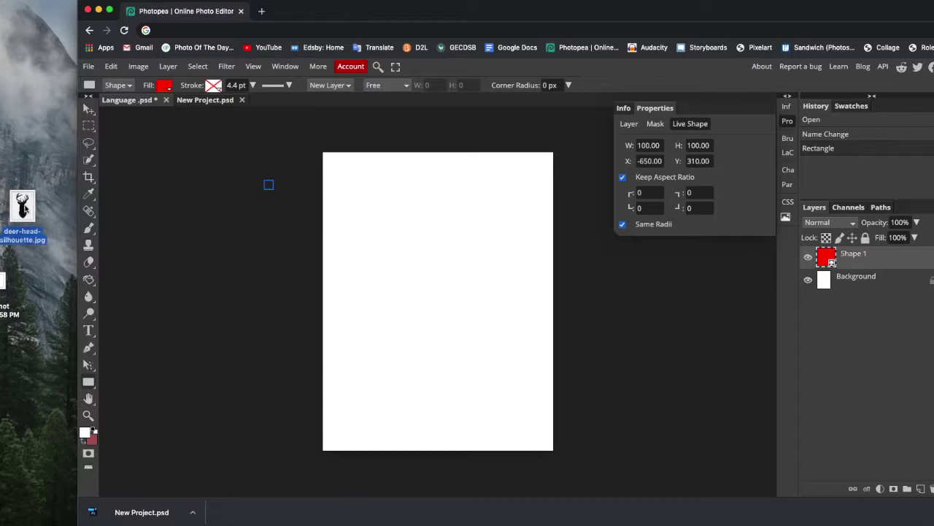
Place deer-head-silhouette.jpg from the desktop into the Language document at 100% scale, filling the page
click(23, 208)
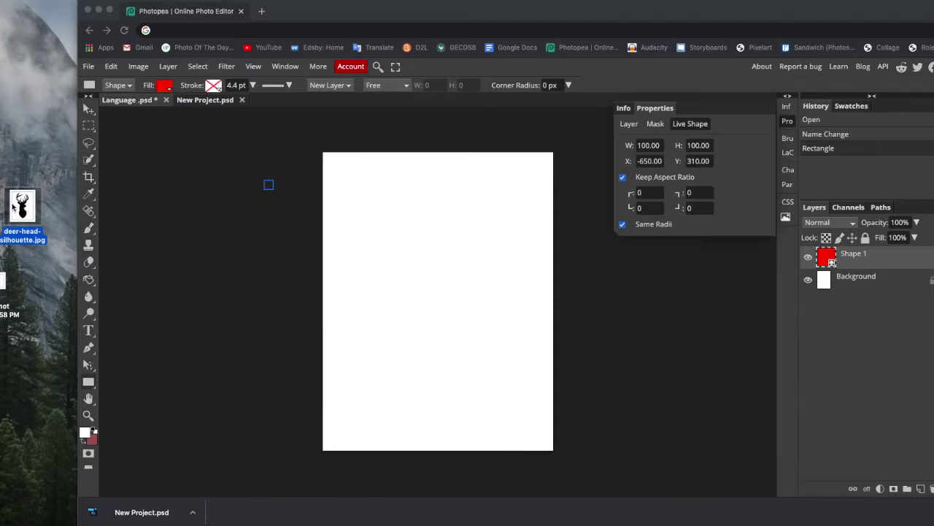
drag(23, 208, 409, 250)
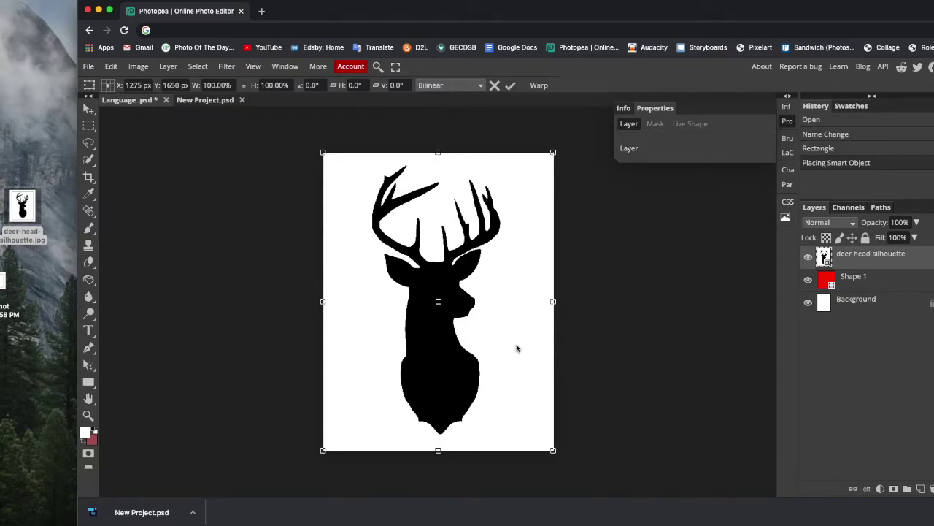
click(510, 86)
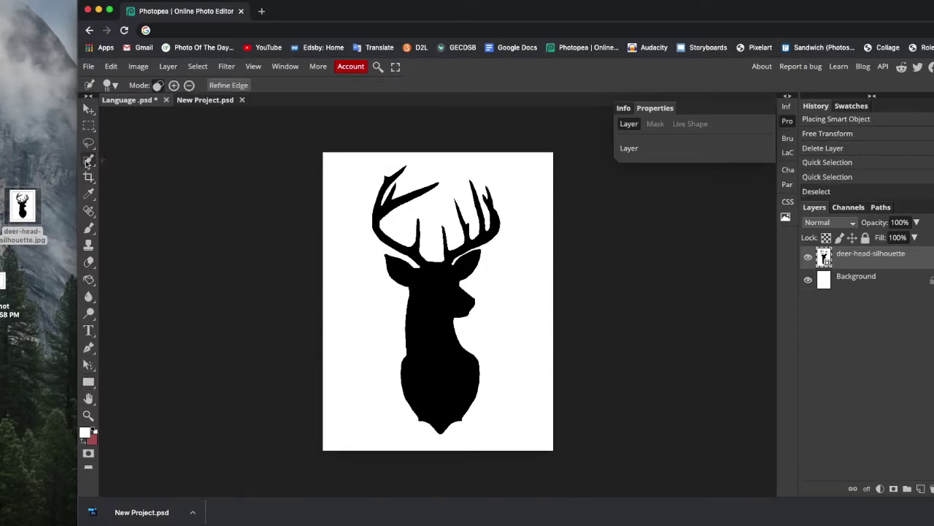
Select the black deer silhouette with Quick Selection and copy it onto its own layer
click(429, 301)
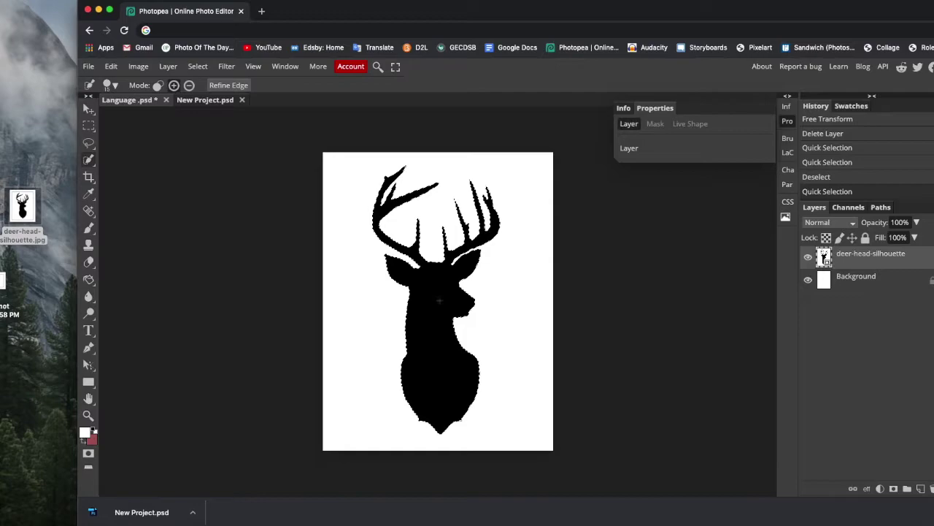
key(ctrl+c)
key(ctrl+v)
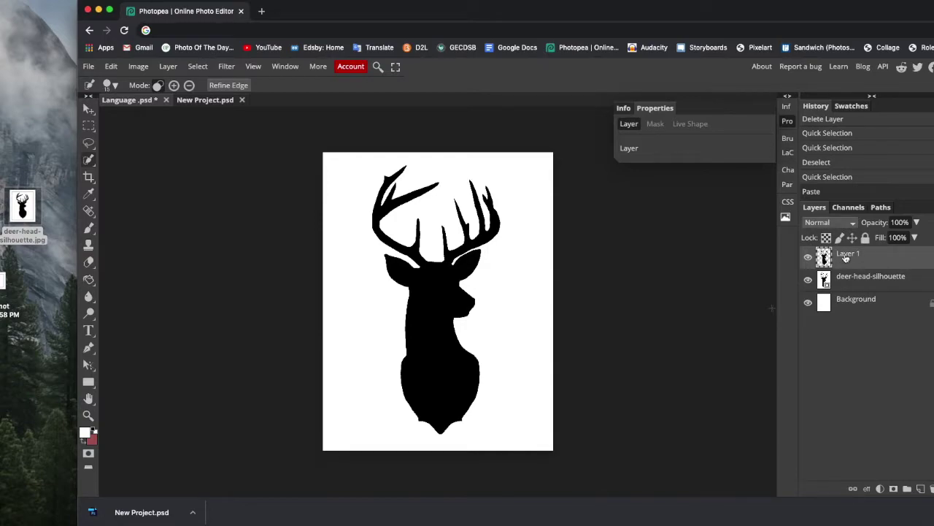
Add a raster mask to the cut-out deer layer and fill the mask with black using the Paint Bucket
click(894, 488)
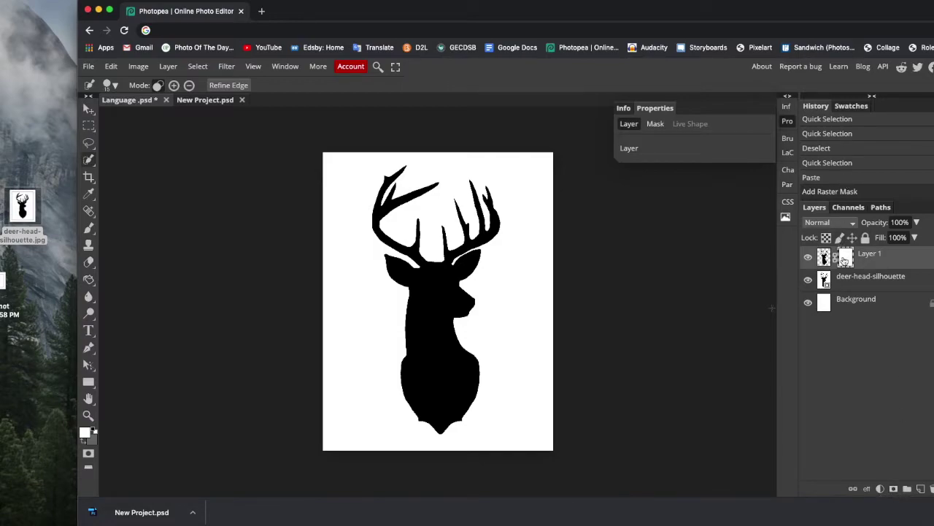
click(89, 281)
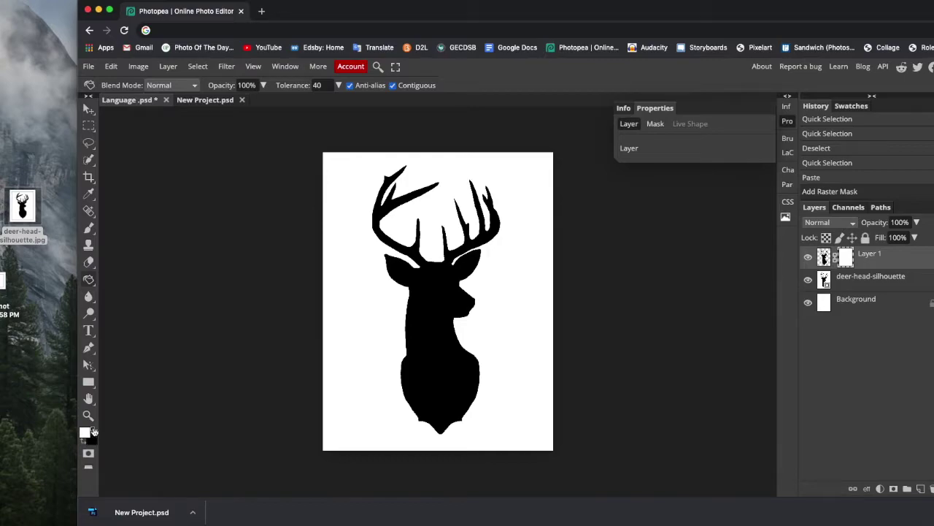
click(93, 430)
click(491, 286)
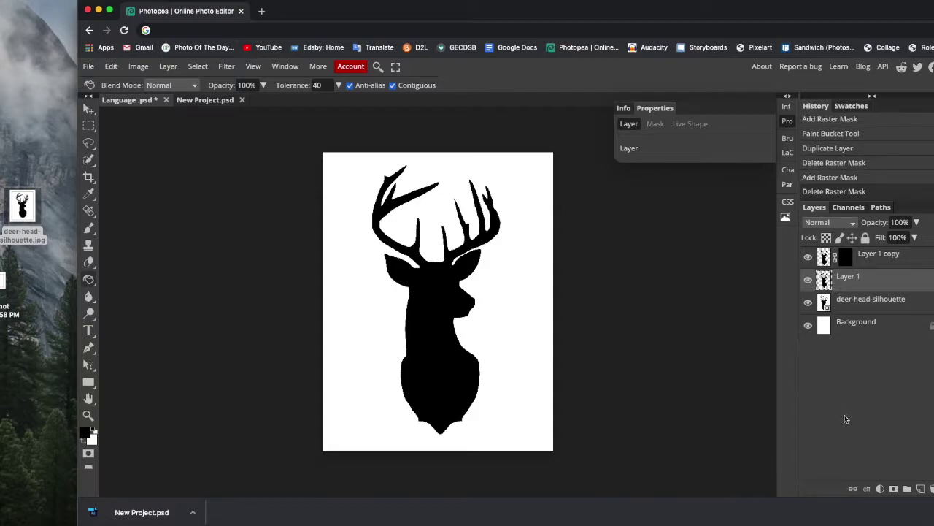
Add a new layer between Layer 1 and the deer-head-silhouette layer and fill it with white
click(922, 490)
drag(846, 284, 846, 314)
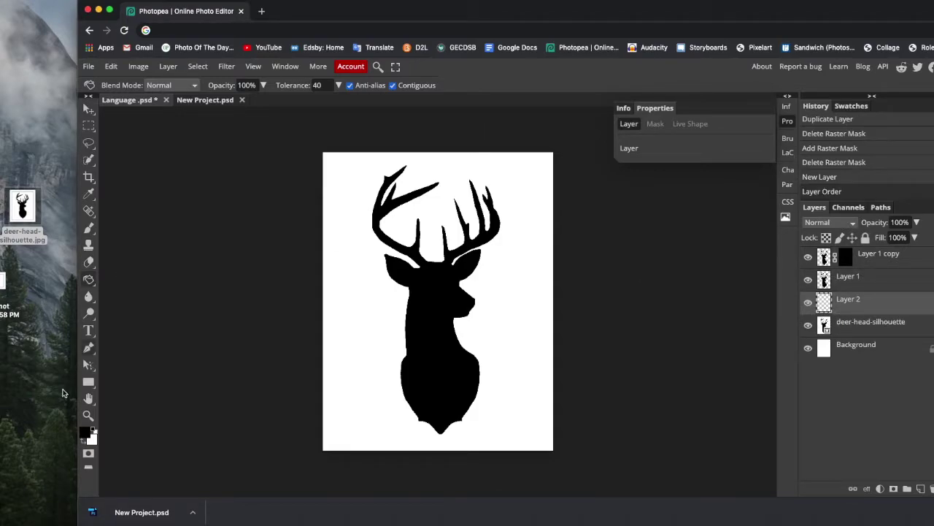
click(83, 443)
click(493, 320)
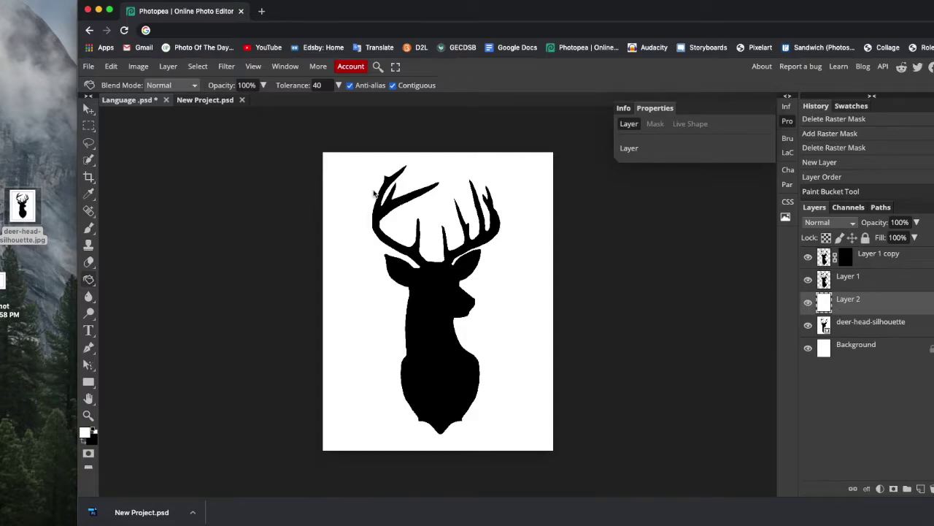
In the blank New Project document, add the text Deer near the upper-left corner of the page
click(205, 104)
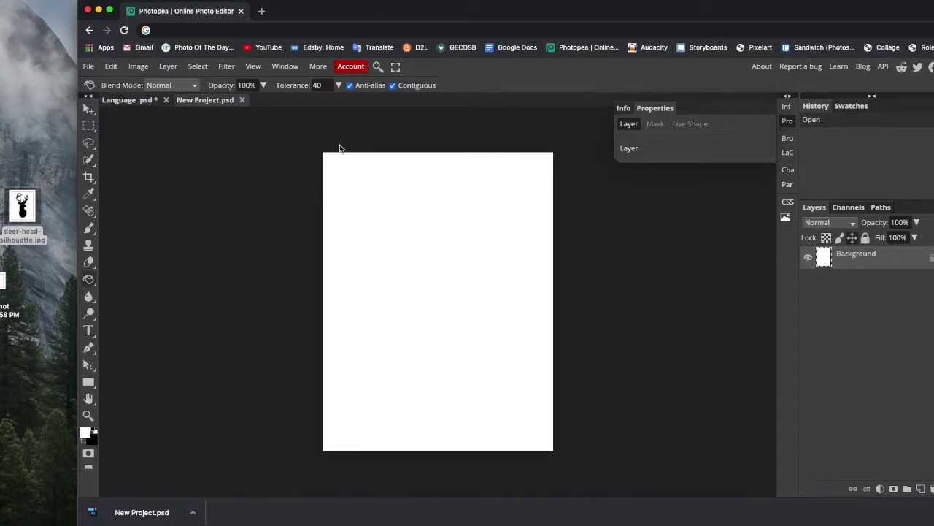
click(142, 101)
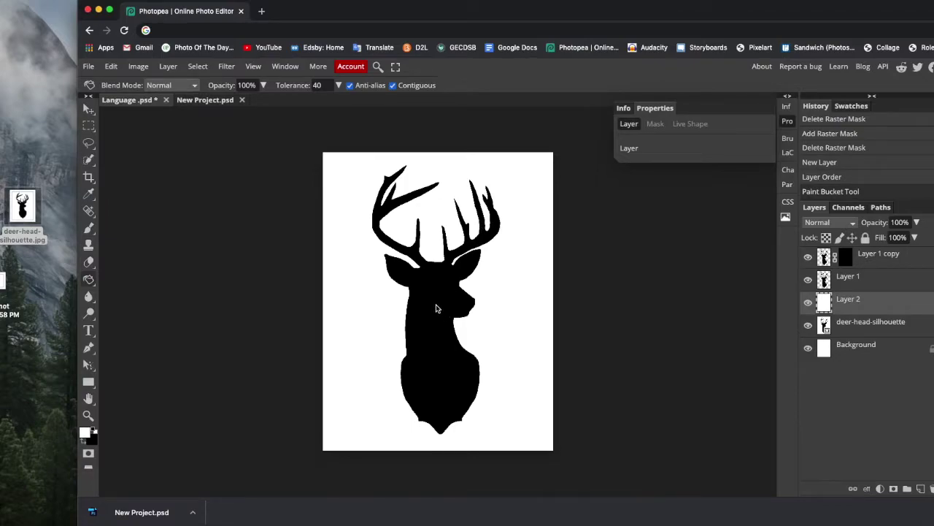
click(197, 105)
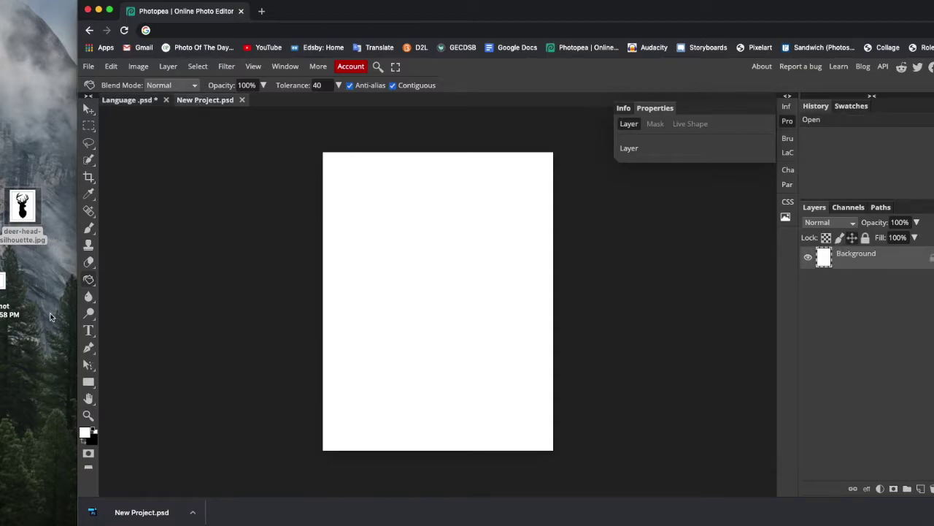
click(88, 331)
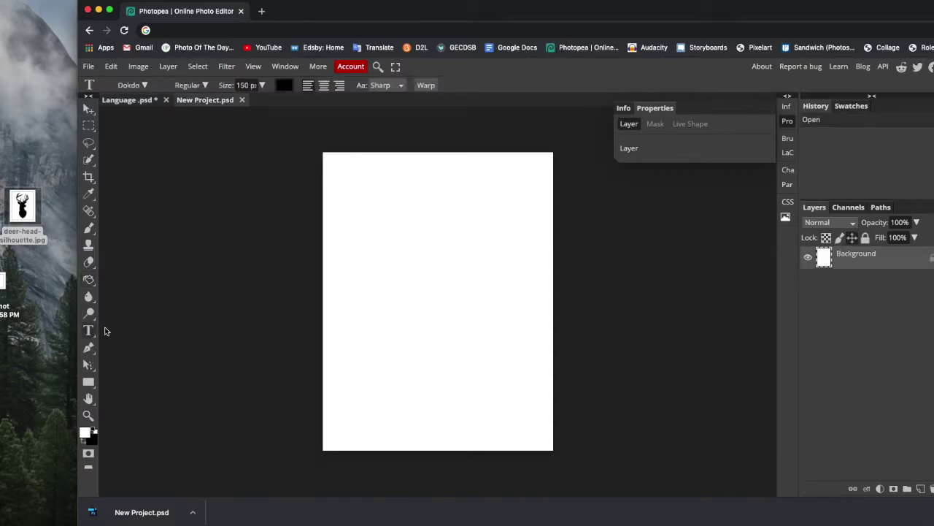
click(334, 182)
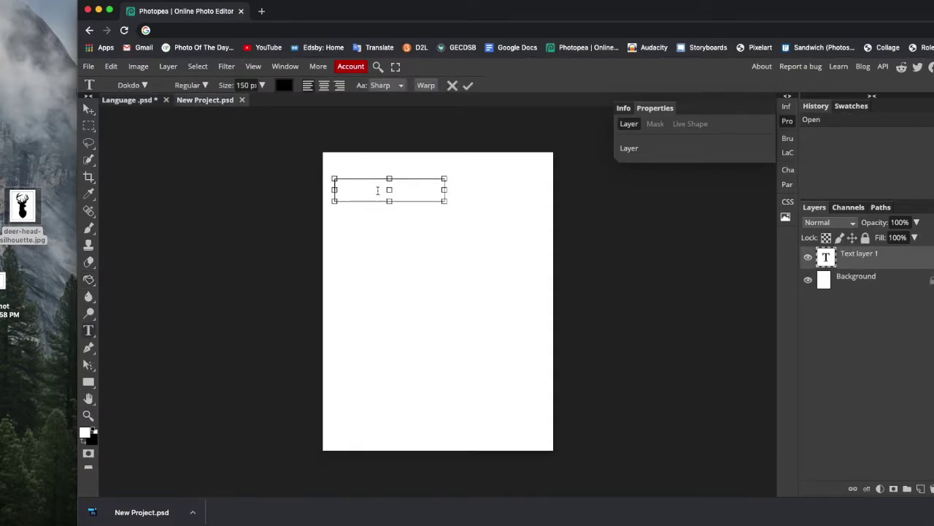
text(Deer)
click(468, 85)
Add a separate text layer reading Nature below the word Deer
click(354, 254)
text(Nature)
key(Return)
click(467, 86)
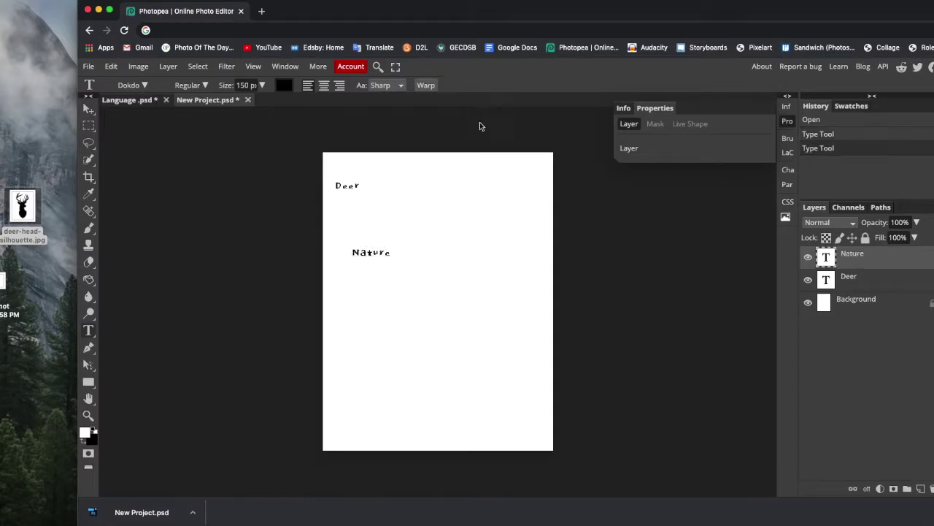
Add two more separate text layers, Fawn near the top of the page and Earth right of Nature
click(433, 180)
text(Fawn)
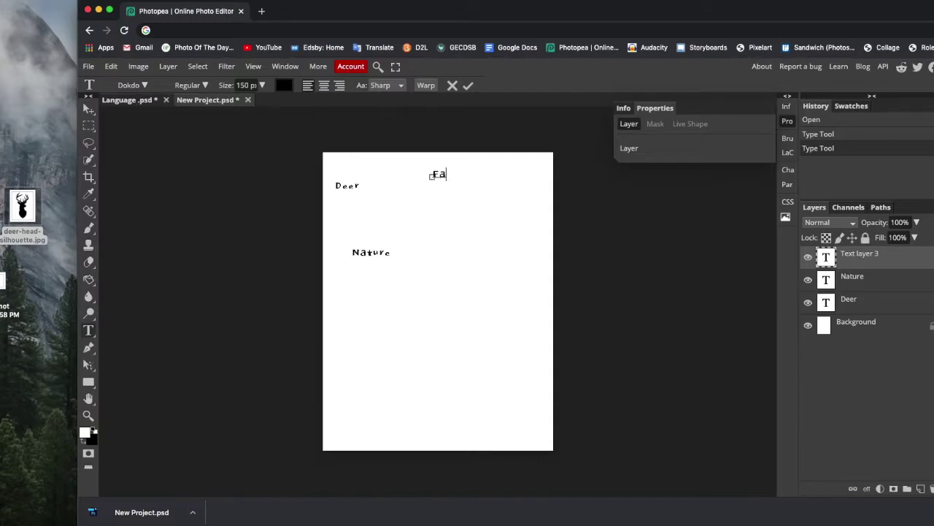
click(468, 86)
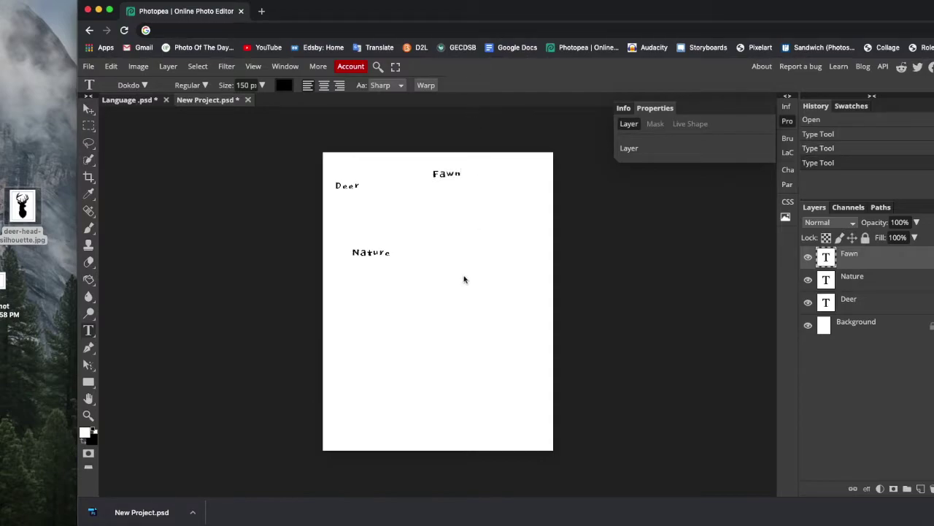
click(464, 278)
text(Earth)
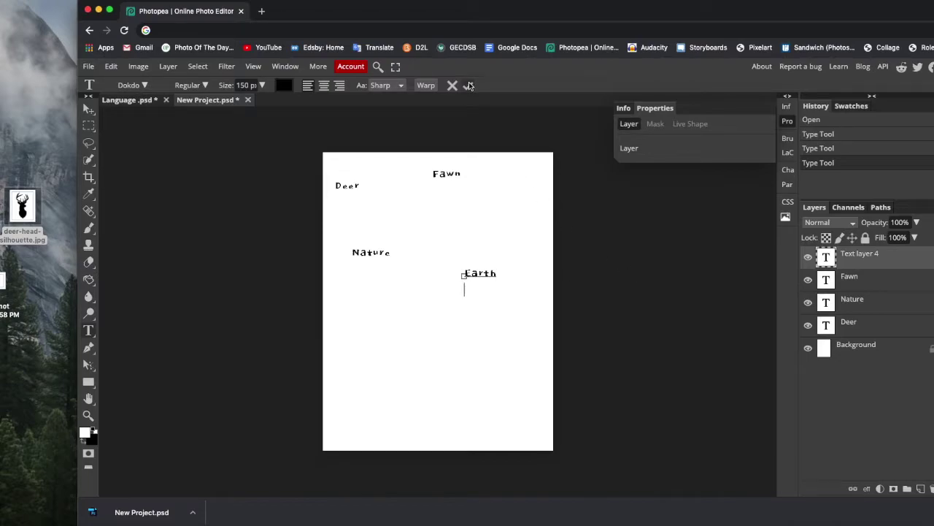
click(468, 85)
Change the font of the word Deer to EB Garamond
click(337, 186)
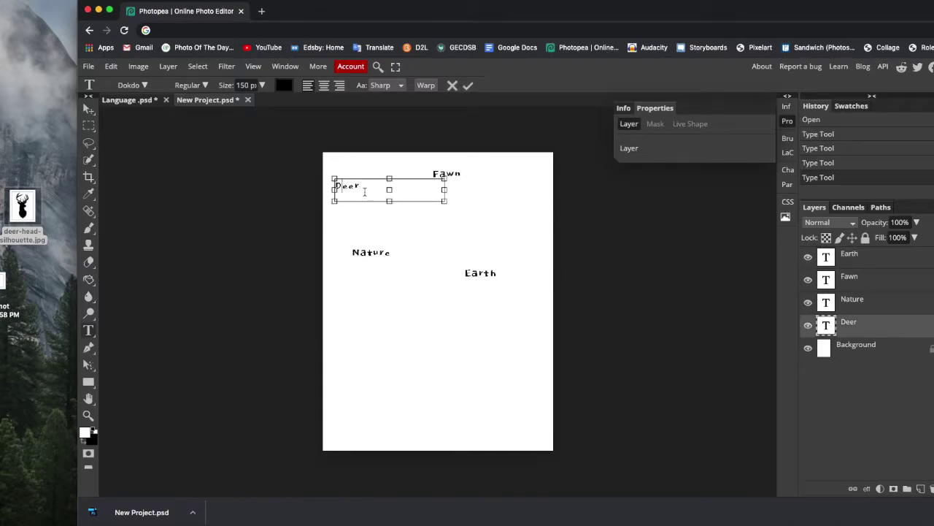
drag(369, 184, 334, 185)
click(143, 88)
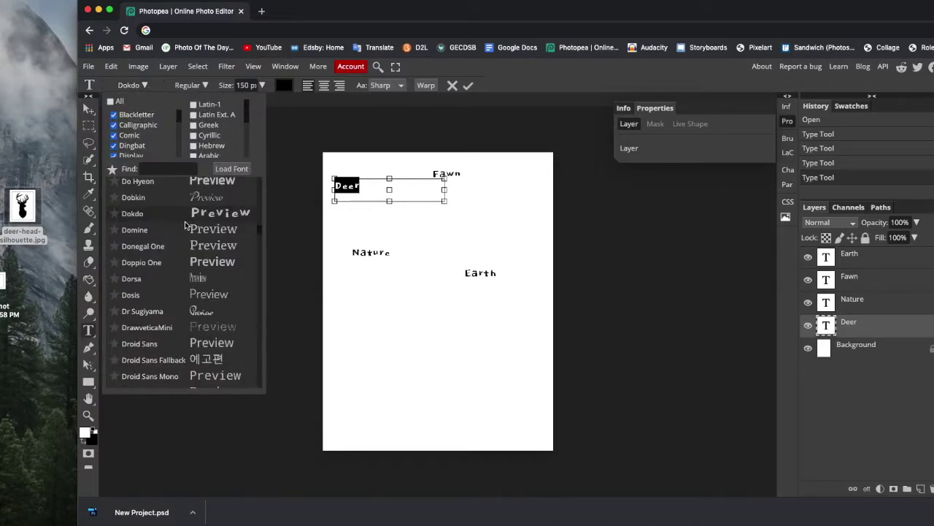
scroll(208, 260, down, 3)
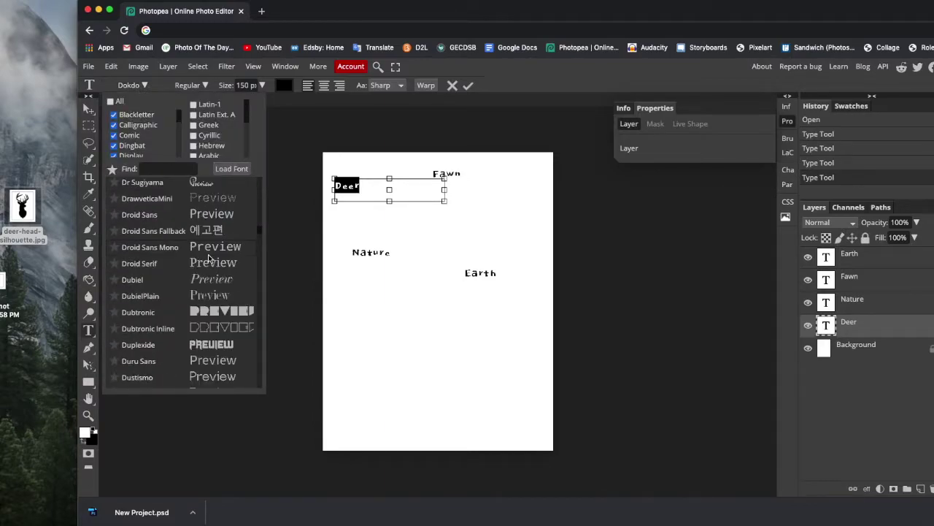
scroll(209, 258, down, 1)
scroll(209, 258, down, 3)
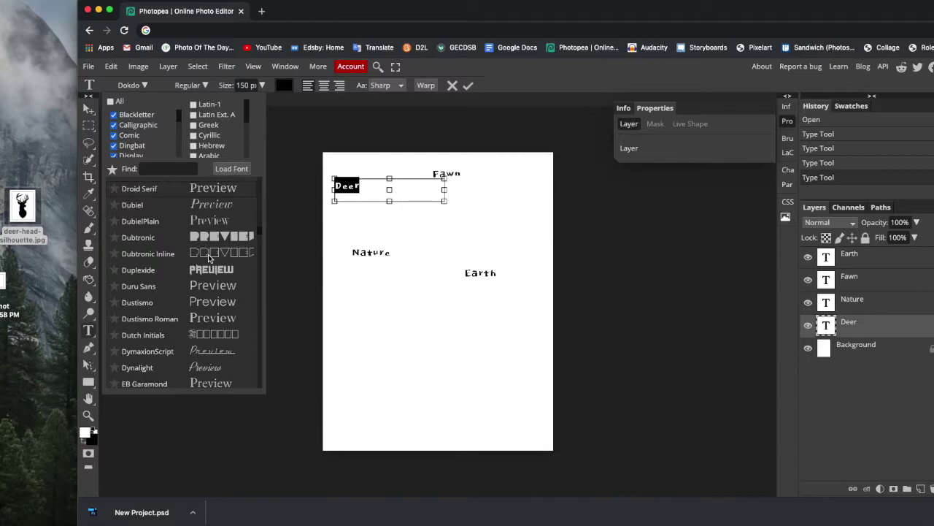
scroll(215, 340, down, 2)
click(215, 343)
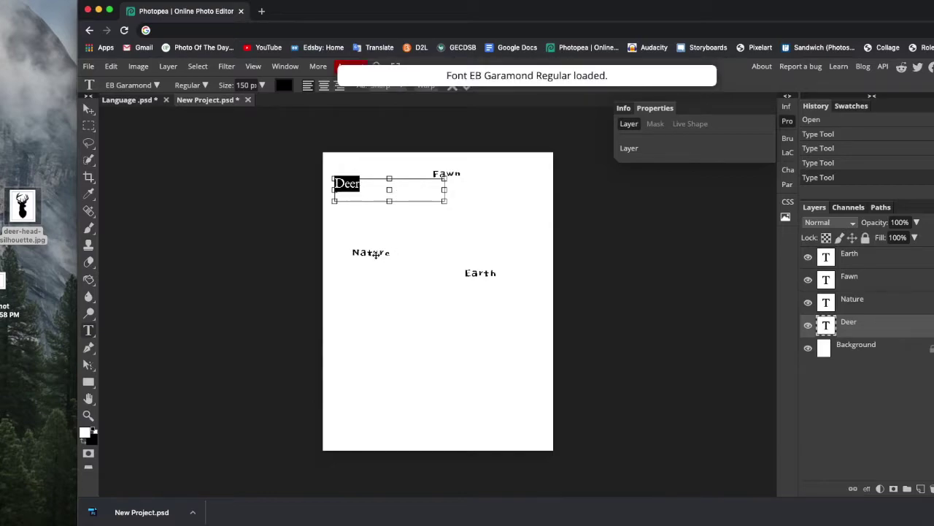
Change the font of the word Fawn to Diplomata
click(445, 173)
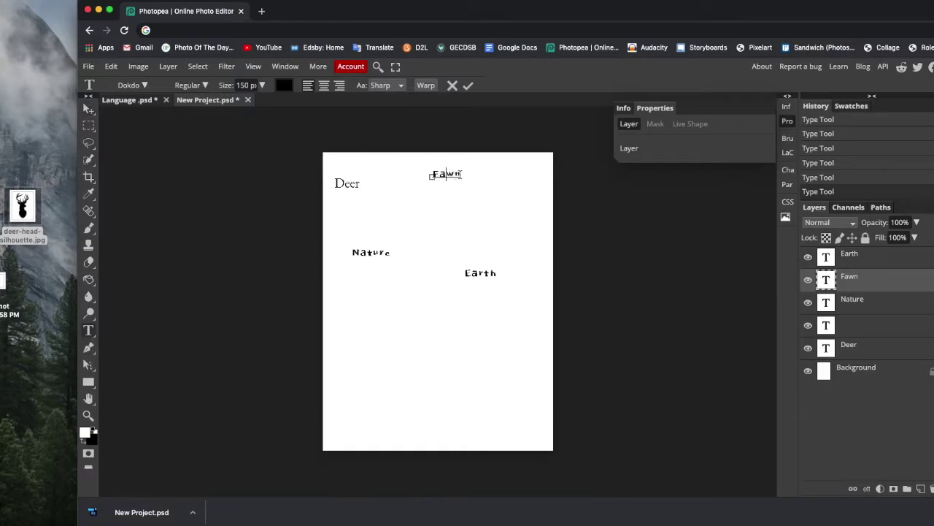
double_click(436, 174)
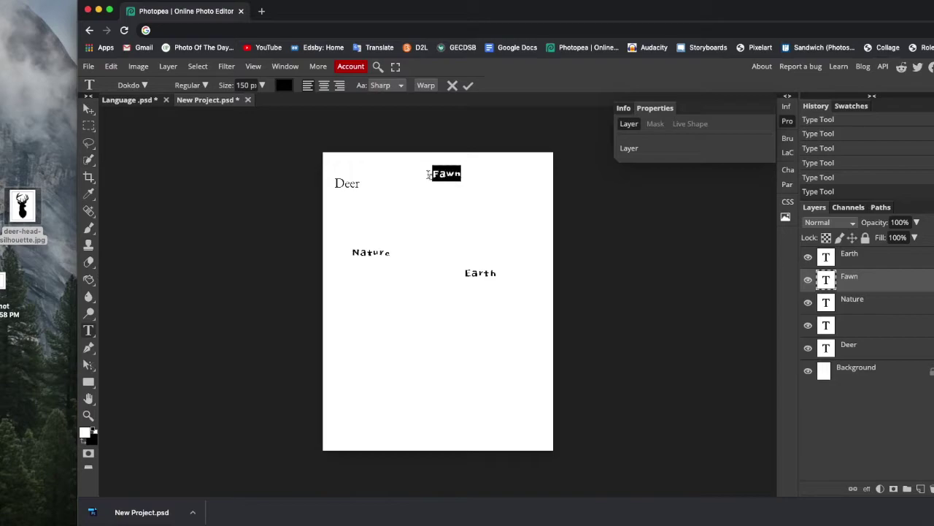
click(145, 86)
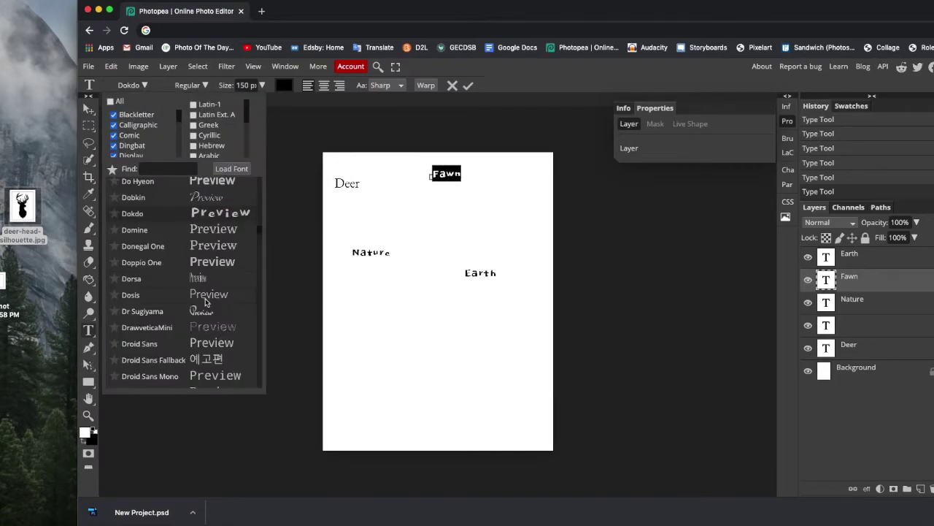
scroll(208, 301, down, 3)
scroll(212, 248, up, 2)
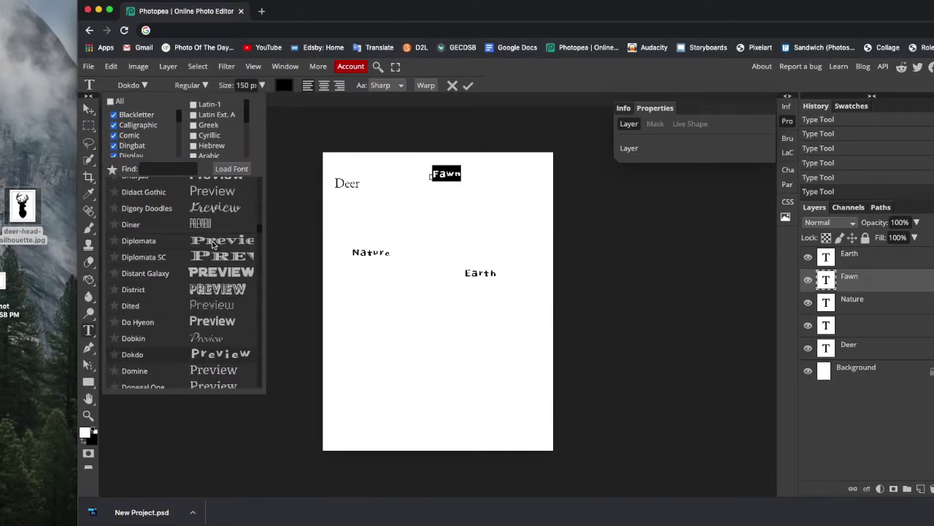
click(213, 247)
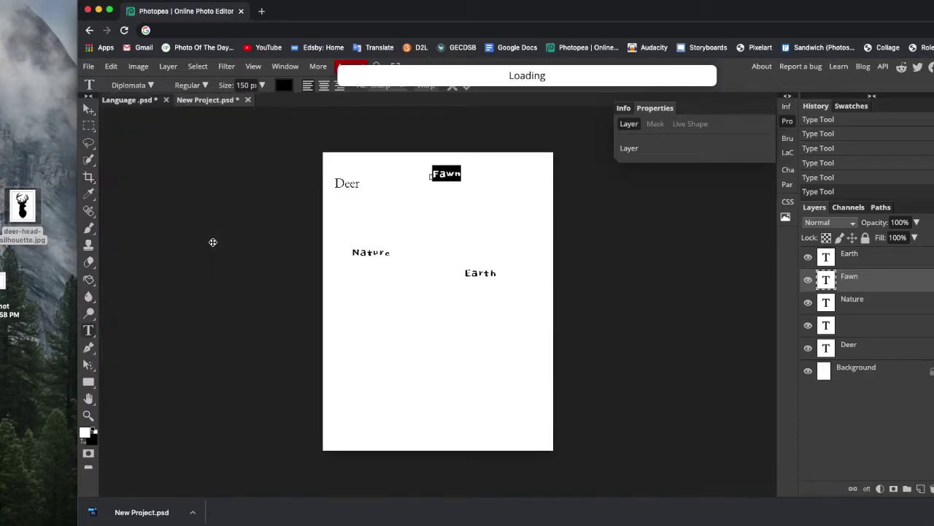
click(468, 86)
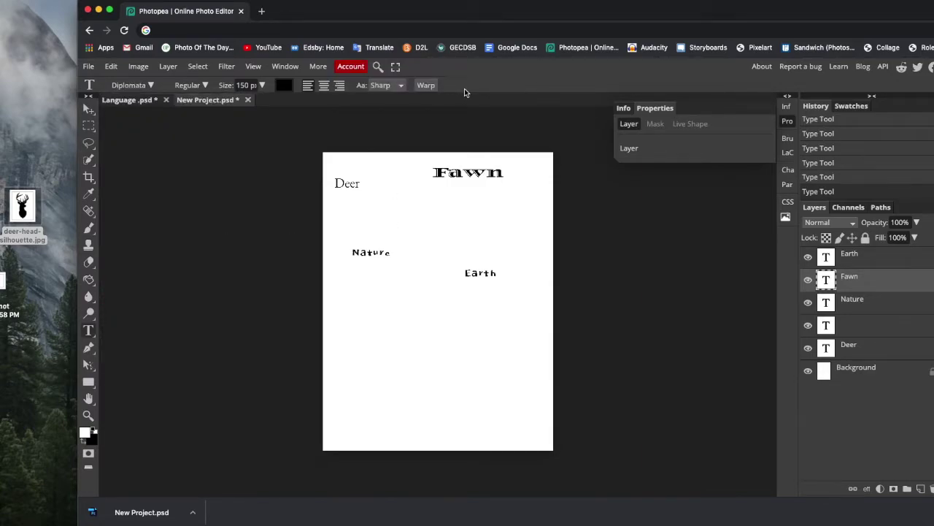
Change the font of the word Earth to Dobkin
click(483, 273)
drag(497, 274, 463, 274)
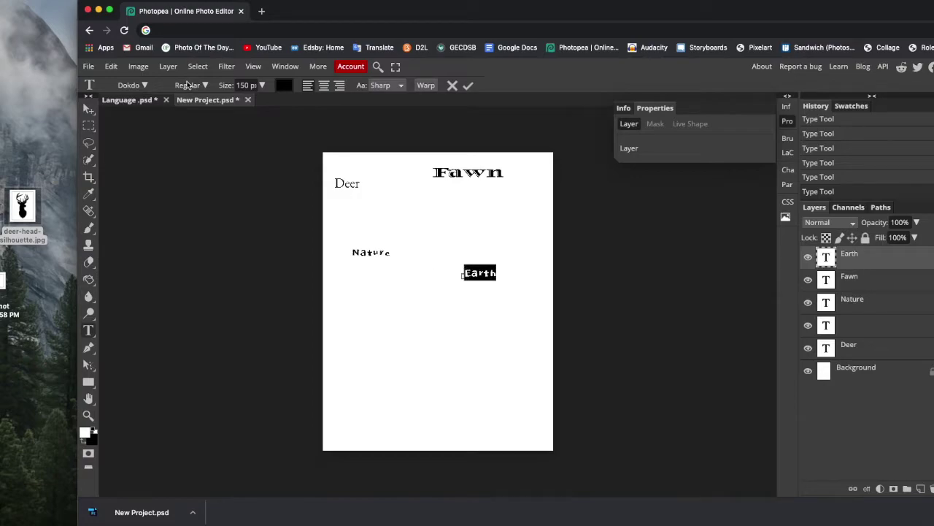
click(145, 86)
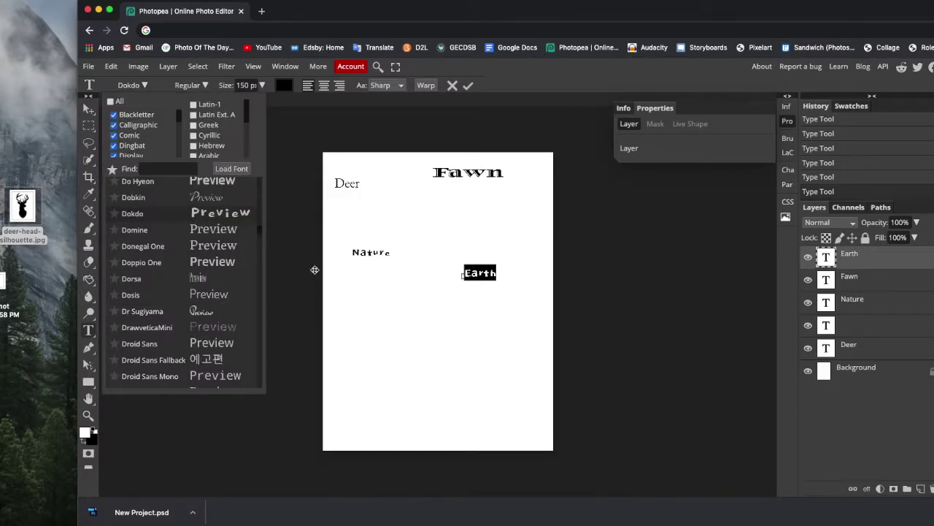
click(214, 202)
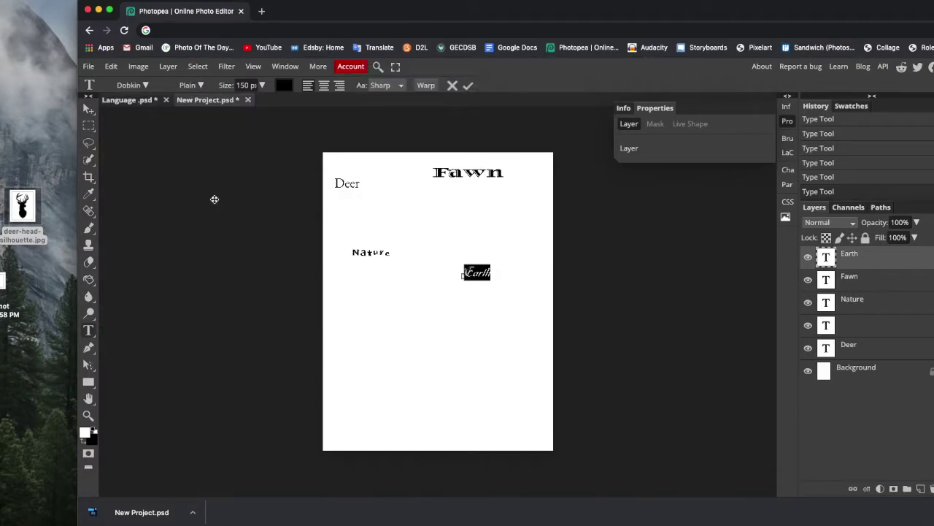
click(468, 88)
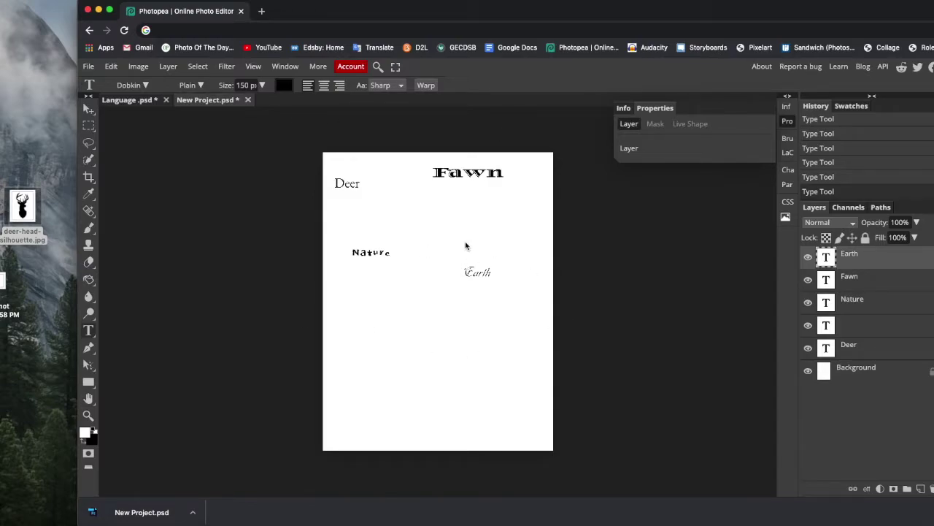
Hide the Earth, Fawn, Nature and Background layers and delete the empty text layer, leaving only Deer showing
click(811, 258)
click(809, 280)
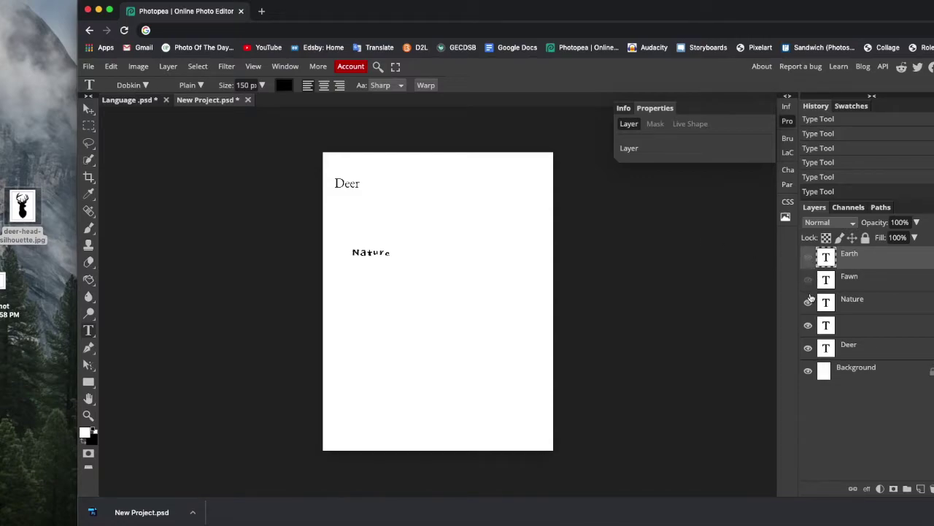
click(809, 302)
click(844, 328)
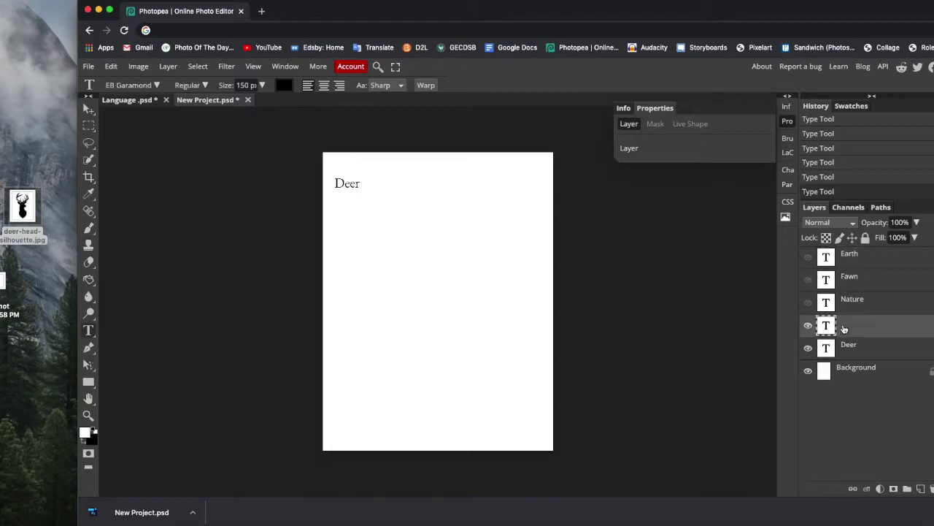
key(Delete)
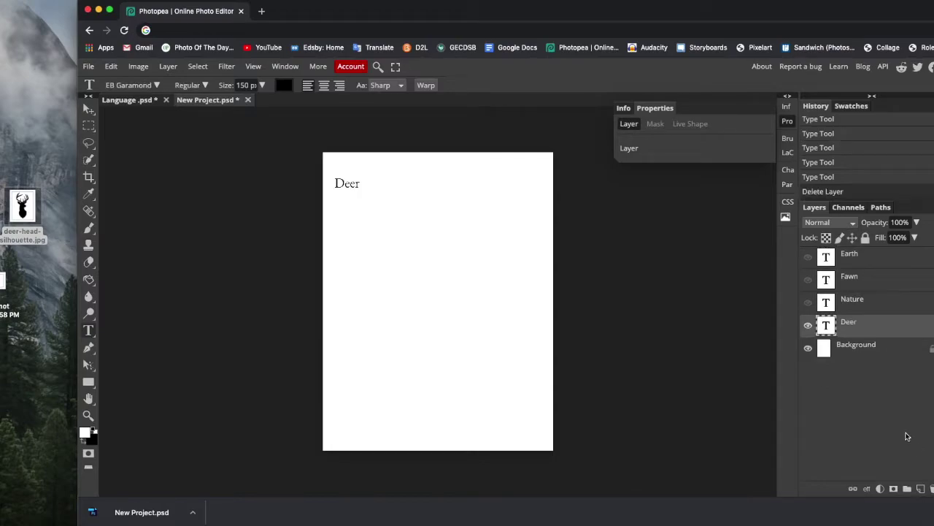
click(808, 349)
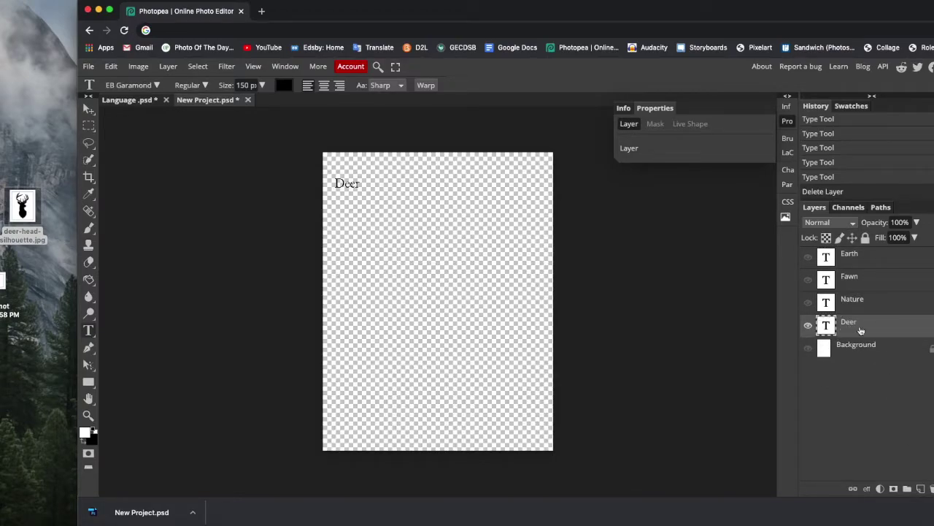
Define a new brush from the isolated word Deer
click(111, 66)
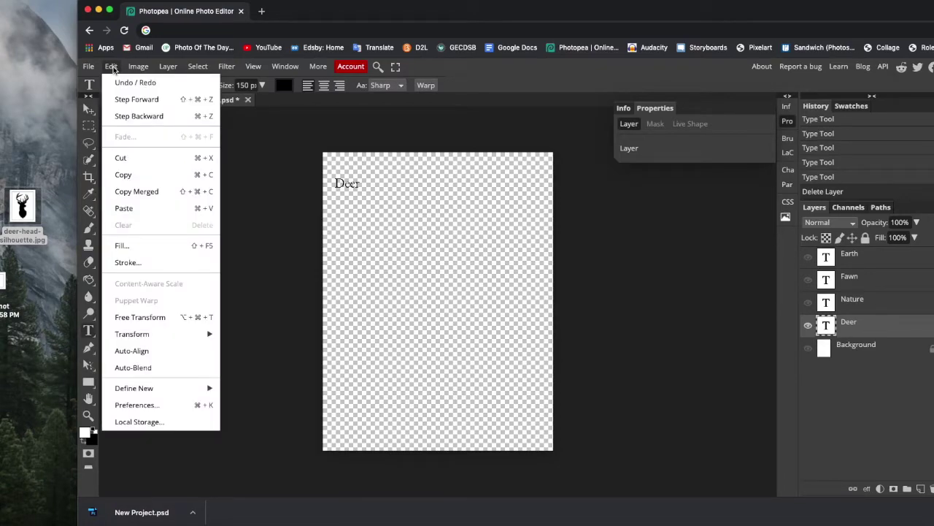
mouse_move(208, 389)
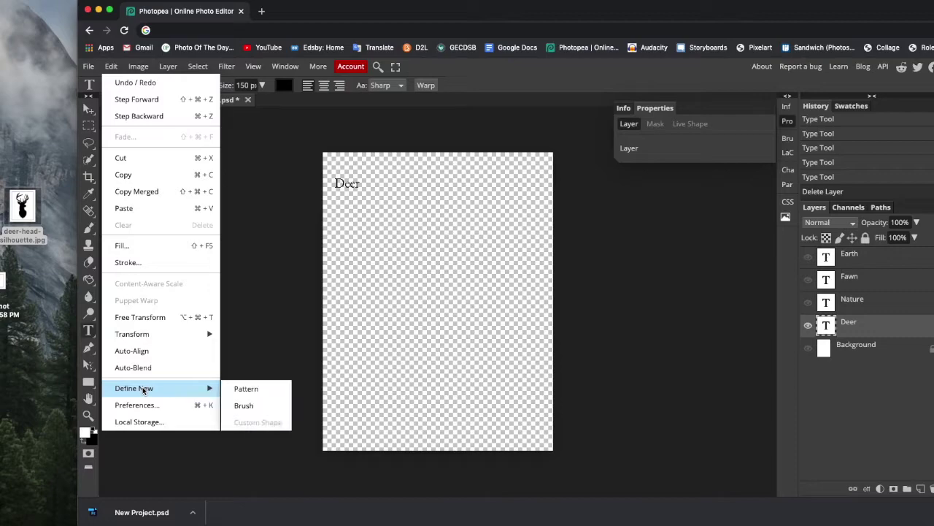
click(244, 405)
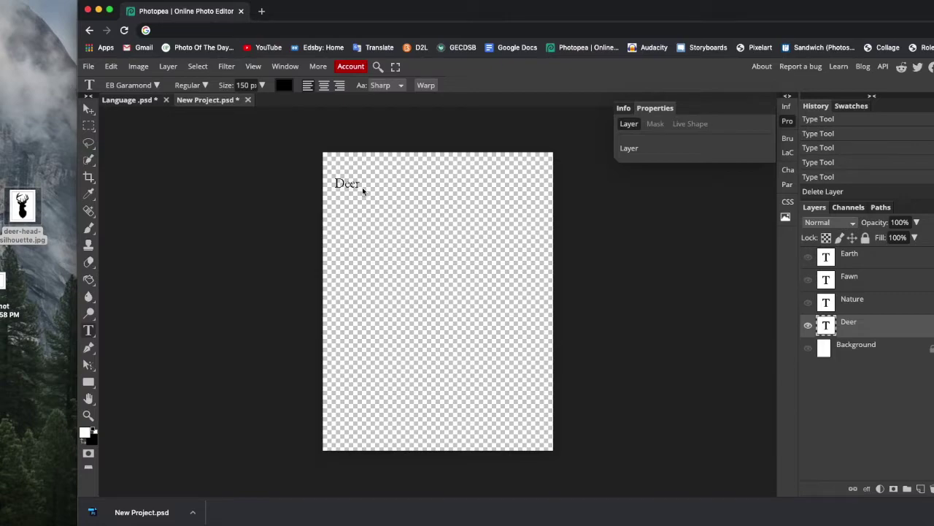
Switch to the Language .psd document and make the black mask of Layer 1 copy the active target
click(128, 101)
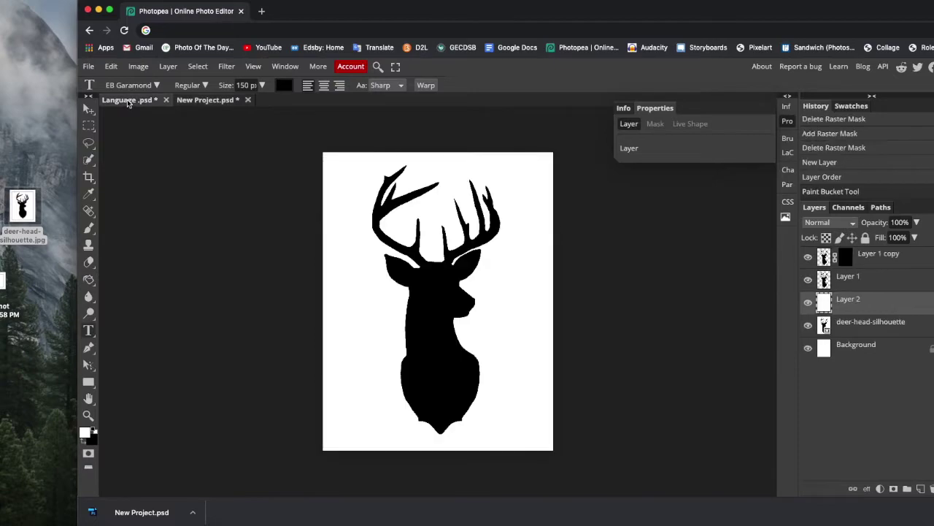
click(849, 258)
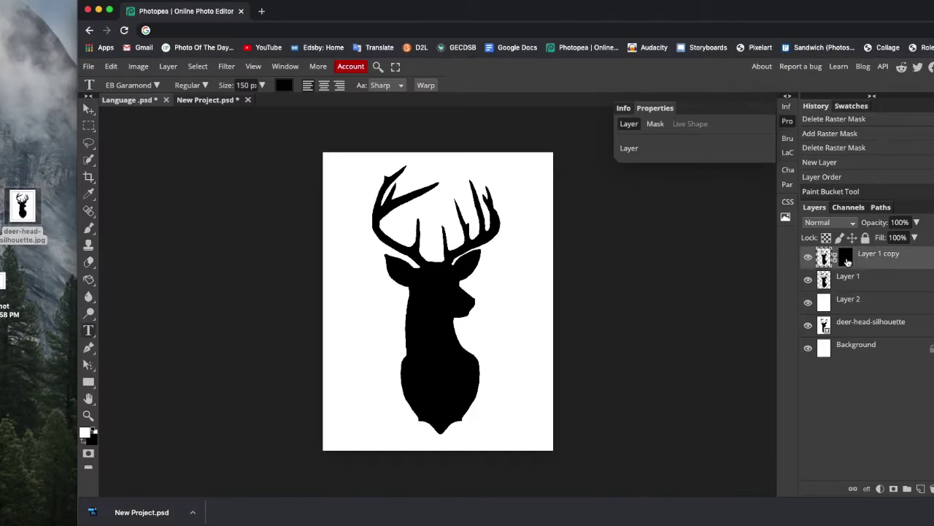
click(828, 260)
click(848, 260)
Choose the custom Deer word brush for the Brush tool and enlarge it to 581 px
click(89, 229)
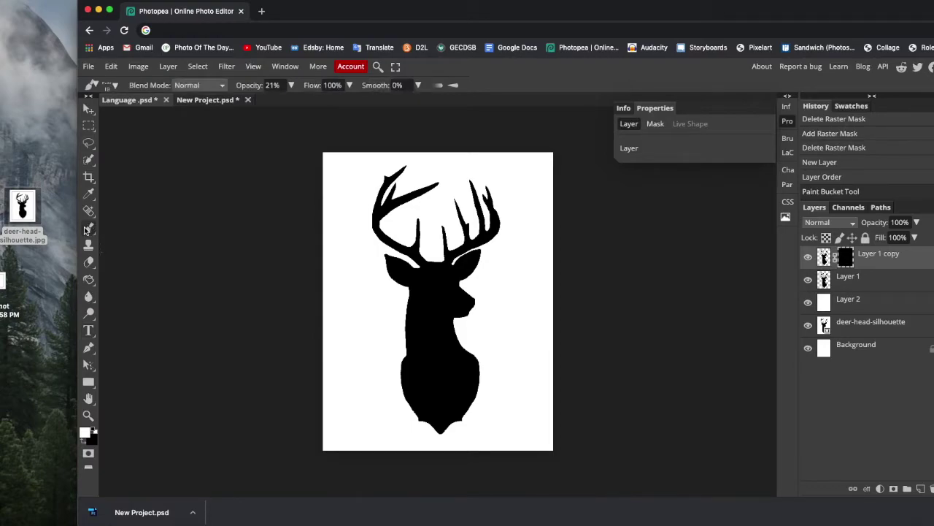
click(115, 88)
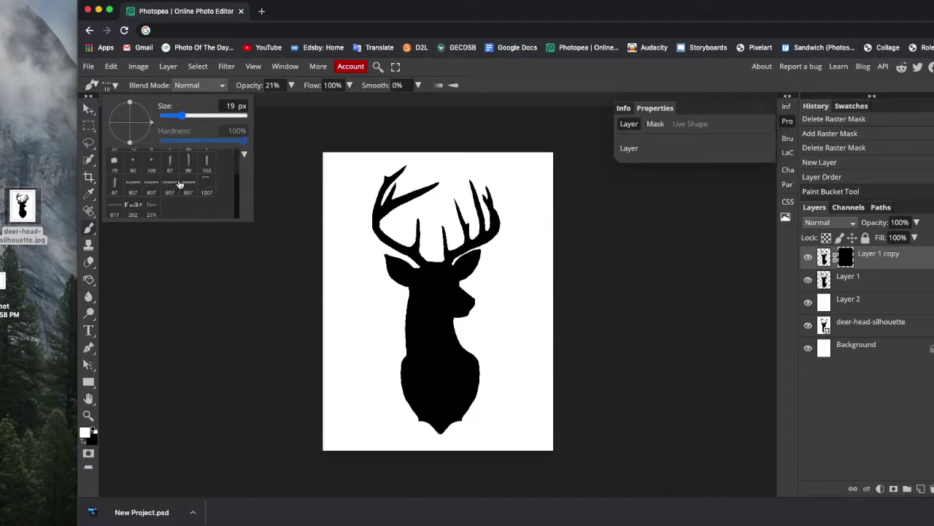
click(152, 209)
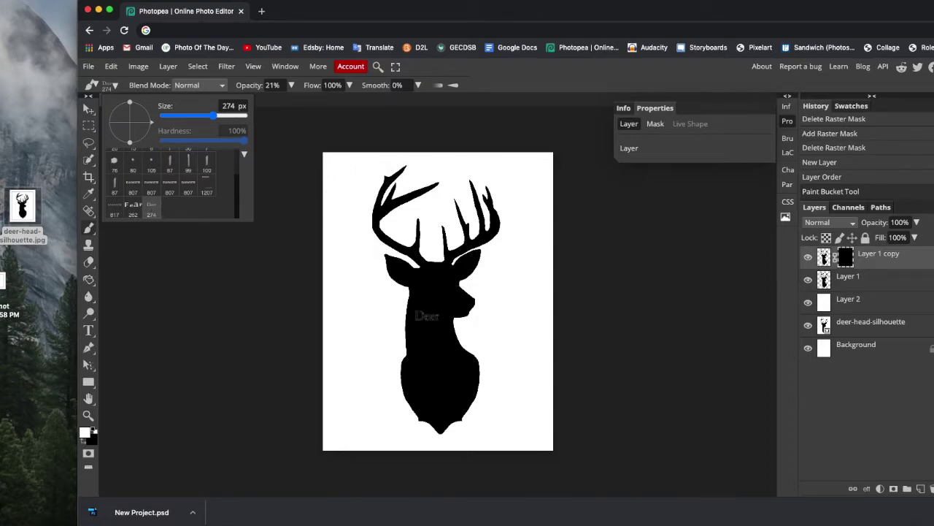
mouse_move(213, 116)
mouse_down()
mouse_move(196, 118)
mouse_move(229, 122)
mouse_up()
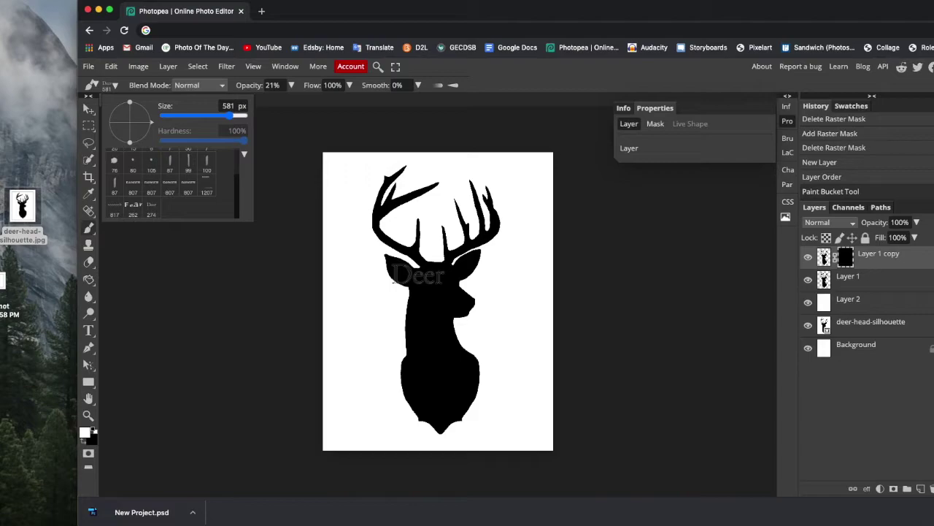
Stamp the word Deer on the mask at the deer's ear and again across its chest
click(418, 275)
click(418, 275)
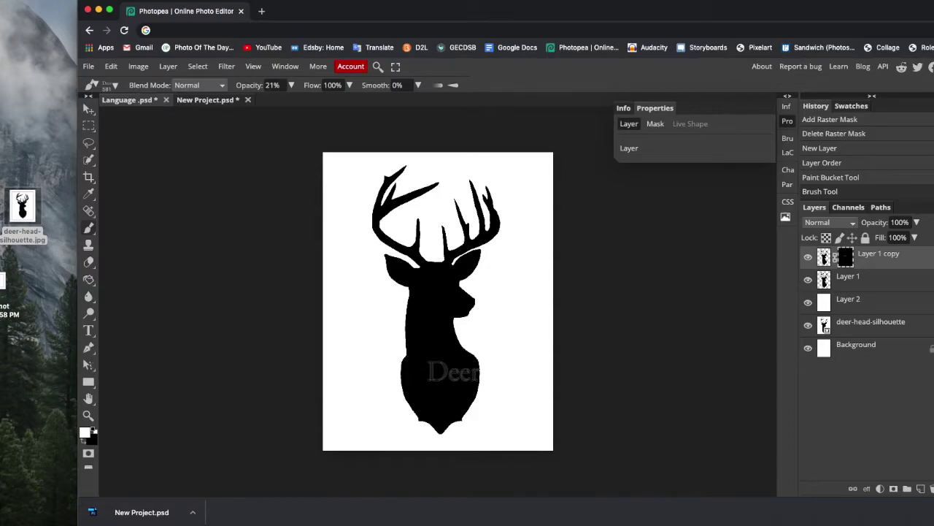
click(453, 372)
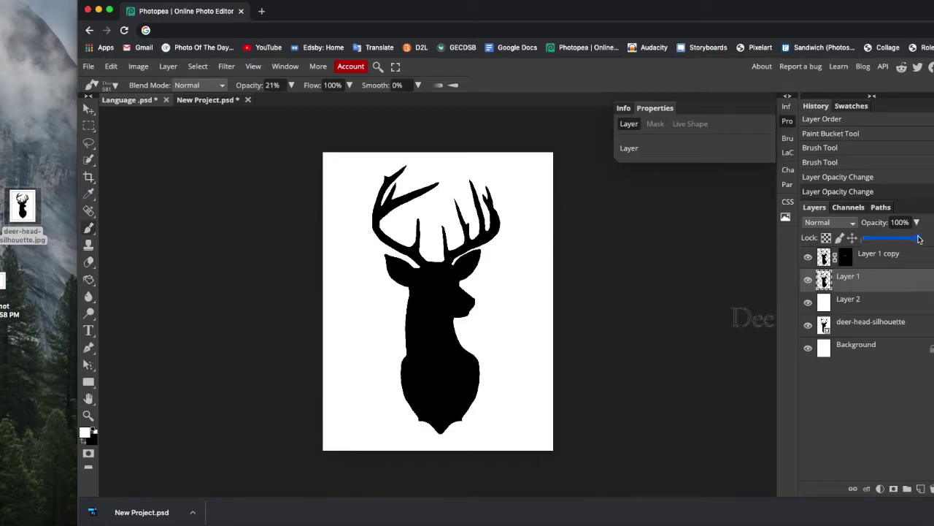
Lower the opacity of Layer 1 to 30% and raise the brush opacity to 82%
drag(914, 238, 887, 241)
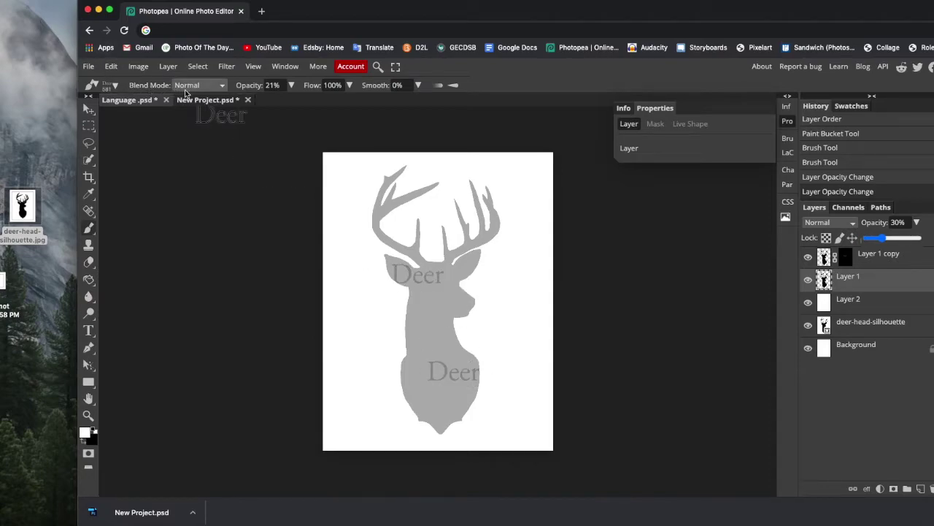
click(291, 85)
drag(259, 103, 284, 100)
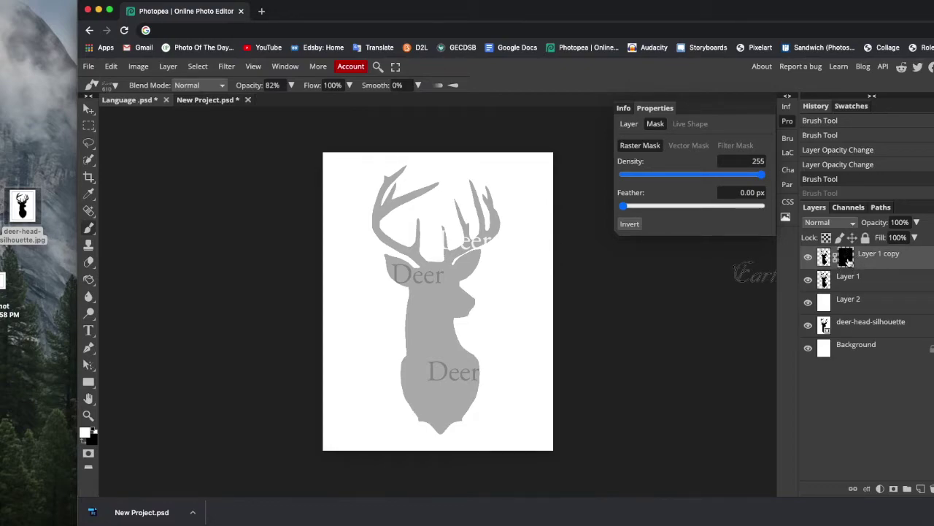
Stamp the word Earth on the mask over the deer's face and lower chest, and set the brush opacity to 28%
drag(755, 273, 448, 301)
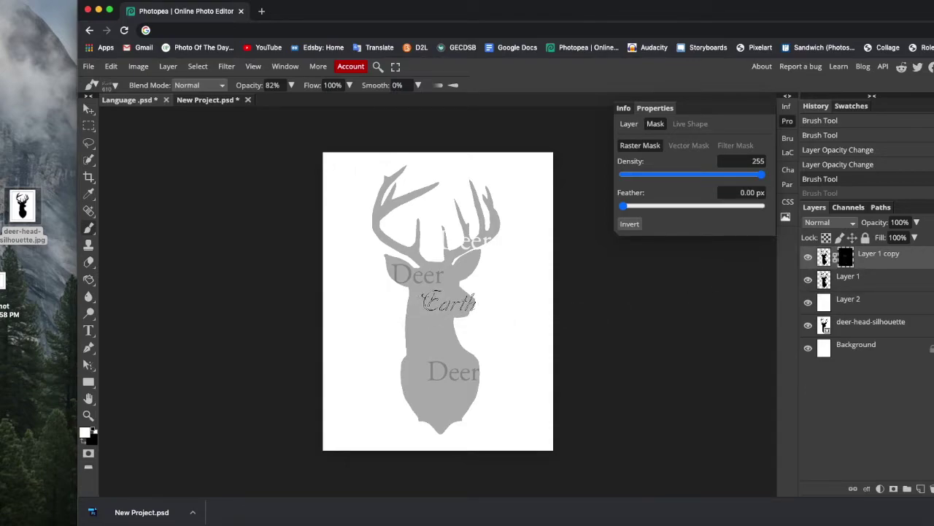
click(448, 301)
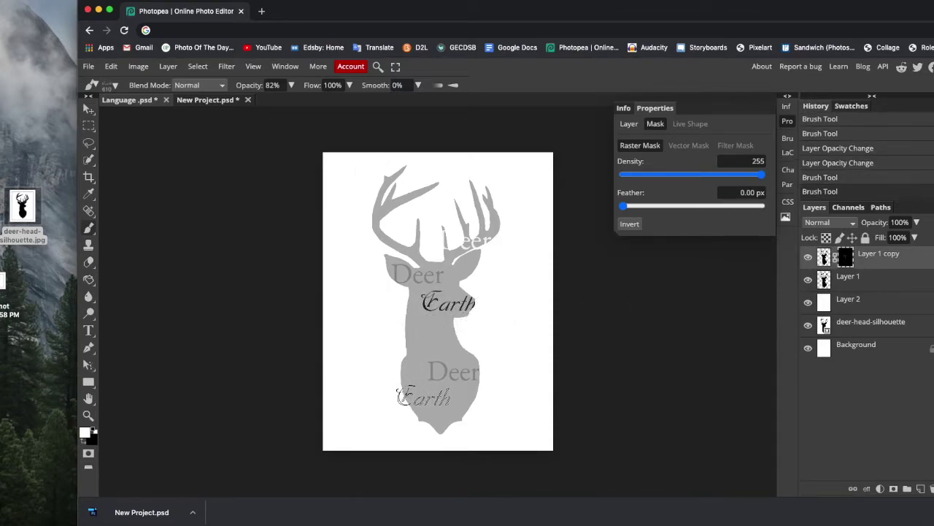
click(426, 389)
click(292, 86)
click(256, 101)
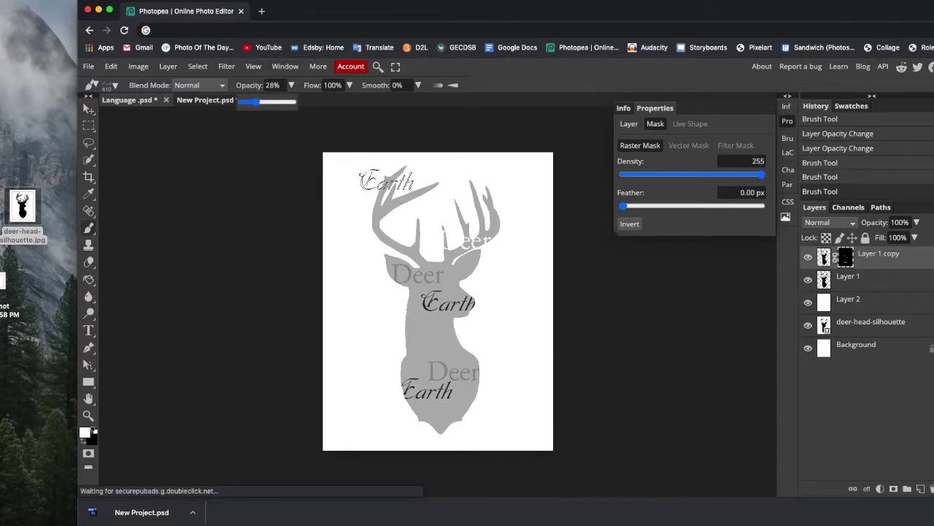
Stamp the word Earth on the mask over the deer's left antler and at the right edge of its chest
click(398, 197)
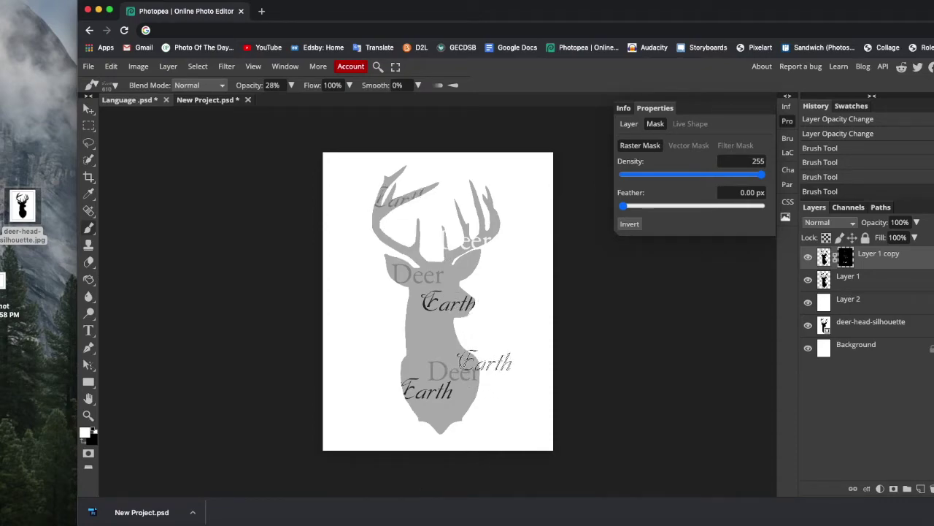
click(485, 363)
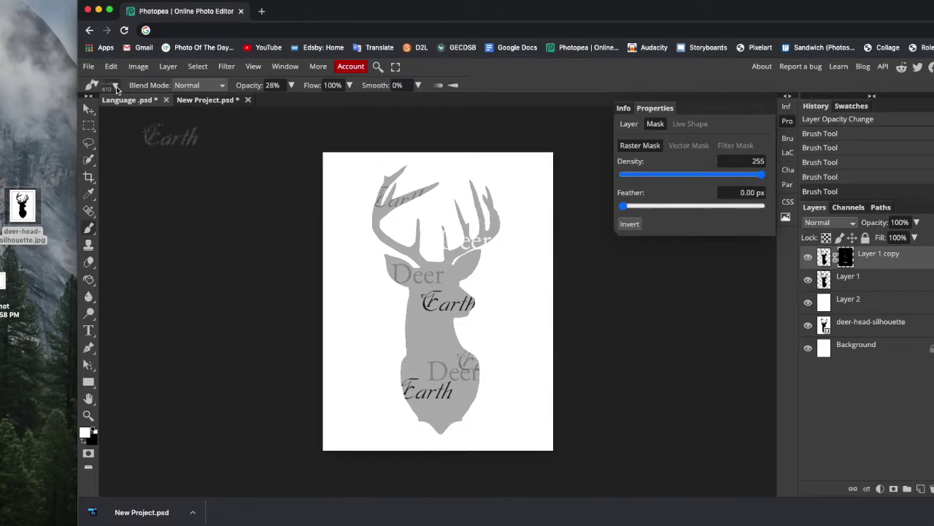
Choose the custom Nature word brush, shrink it, and stamp it small on the deer's left antler
click(115, 86)
scroll(186, 182, down, 2)
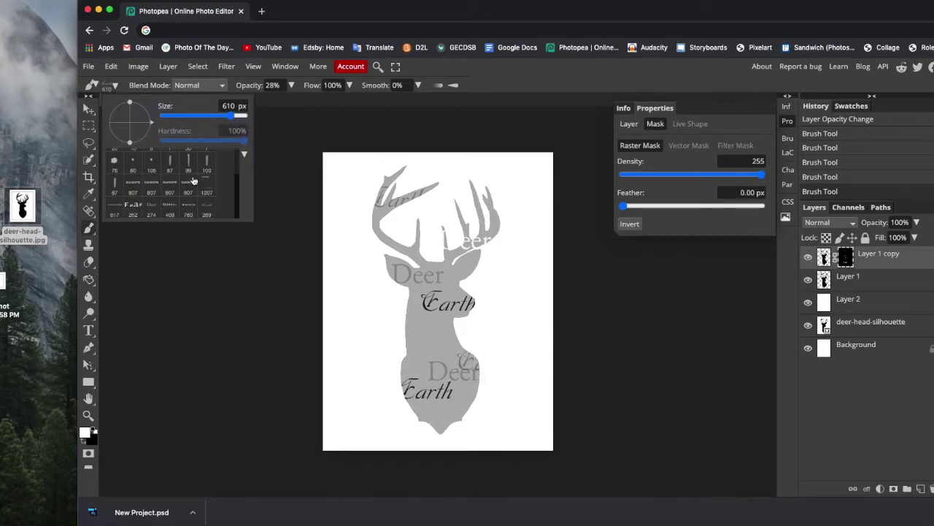
click(168, 209)
mouse_move(224, 116)
mouse_down()
mouse_move(201, 113)
mouse_move(209, 114)
mouse_up()
click(389, 208)
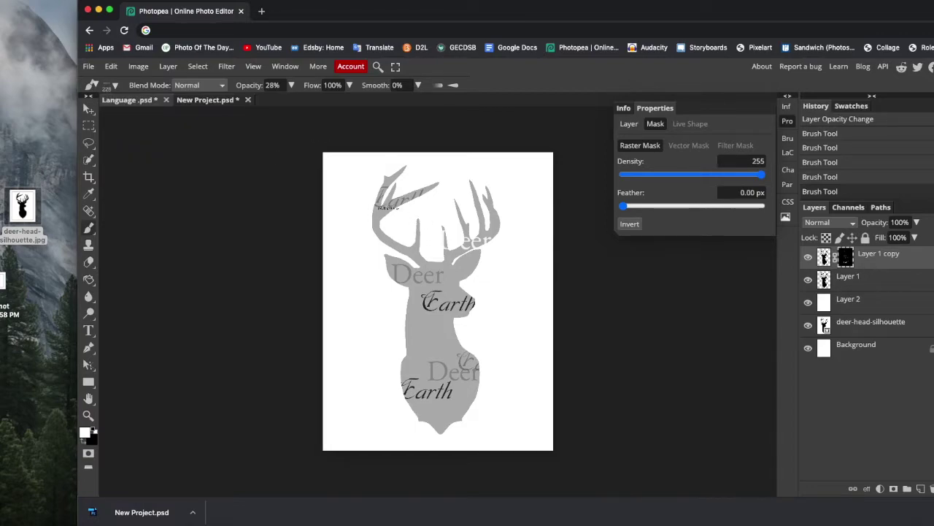
click(388, 208)
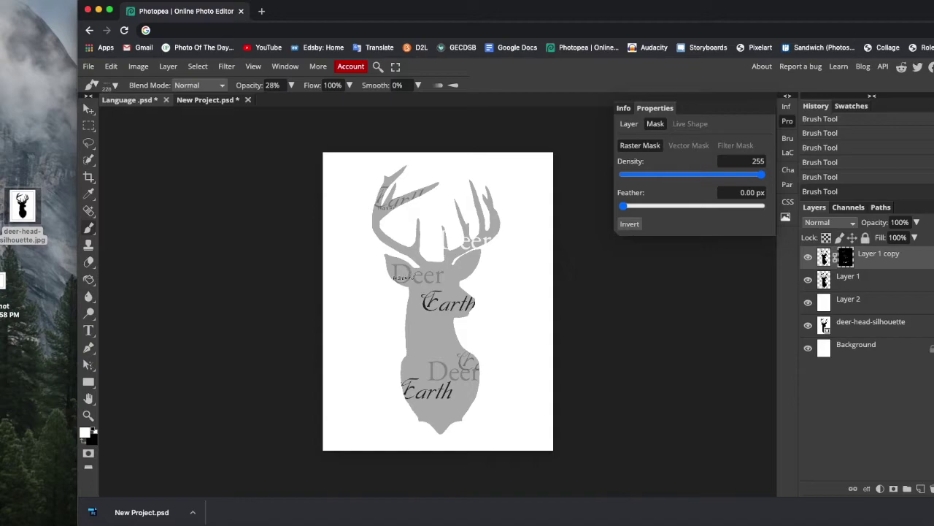
Raise the brush opacity to 90% and stamp the word Nature on the deer's right ear
click(291, 85)
drag(282, 103, 293, 103)
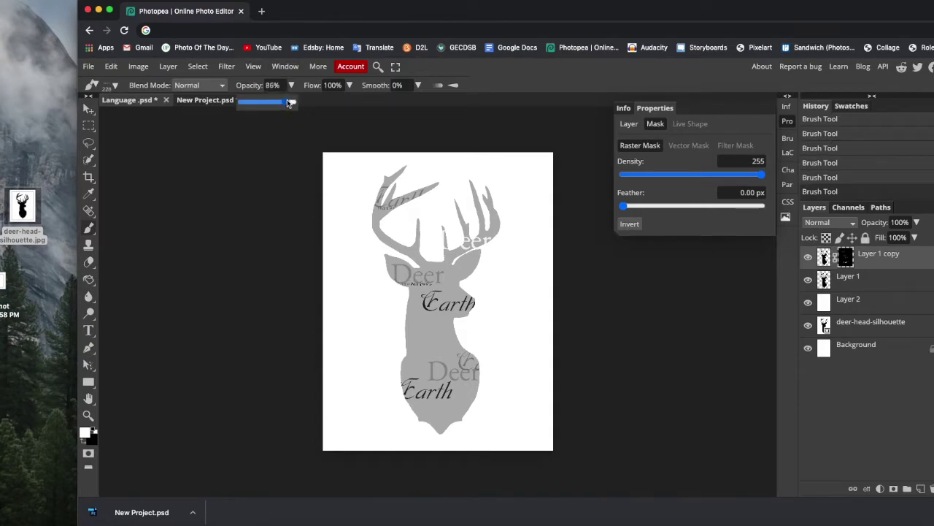
click(465, 266)
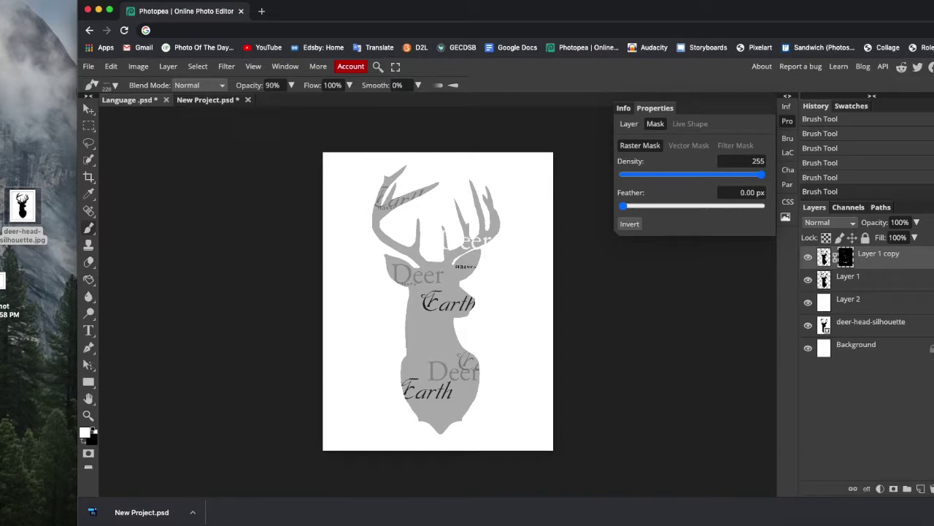
Stamp enlarged words on the mask, with Nature across the neck and Fawn across the face and forehead
click(116, 87)
drag(214, 117, 238, 115)
click(443, 292)
click(291, 85)
click(449, 263)
Shrink the Fawn brush to 210 px and stamp it at 55% opacity on the neck and chest
drag(293, 102, 212, 115)
click(116, 87)
click(431, 343)
click(413, 367)
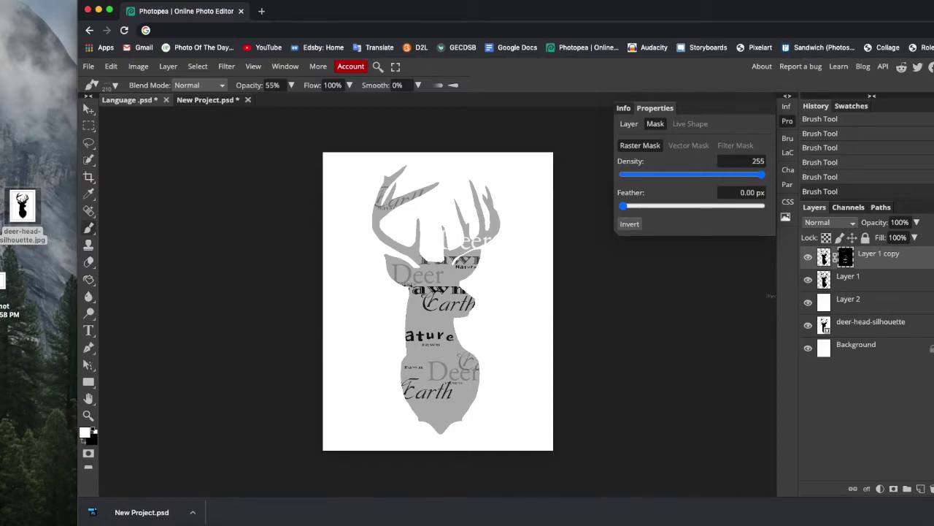
Stamp a stack of small Fawn words up the deer's left antler
click(375, 232)
click(376, 226)
click(375, 221)
click(374, 216)
click(384, 212)
click(386, 207)
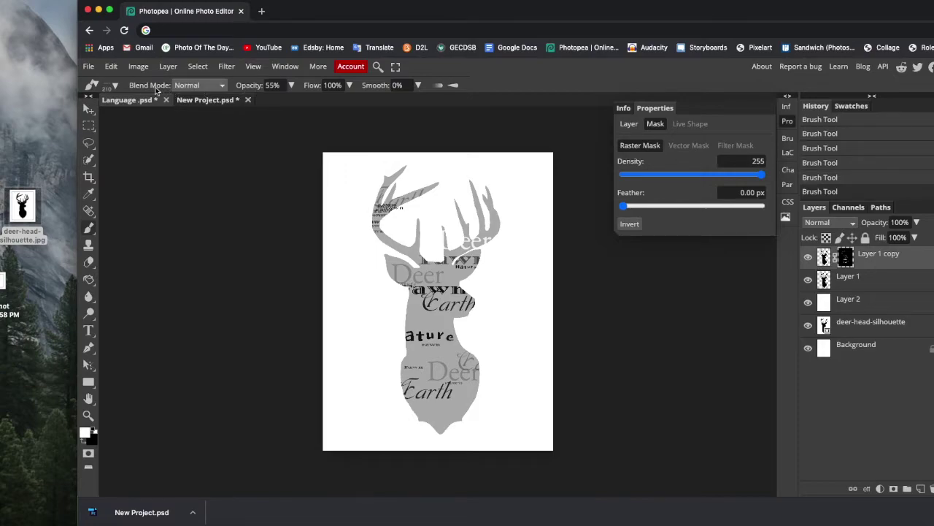
Enlarge the Fawn brush to 858 px and stamp overlapping words across the deer's neck and chest
click(113, 86)
drag(215, 116, 241, 116)
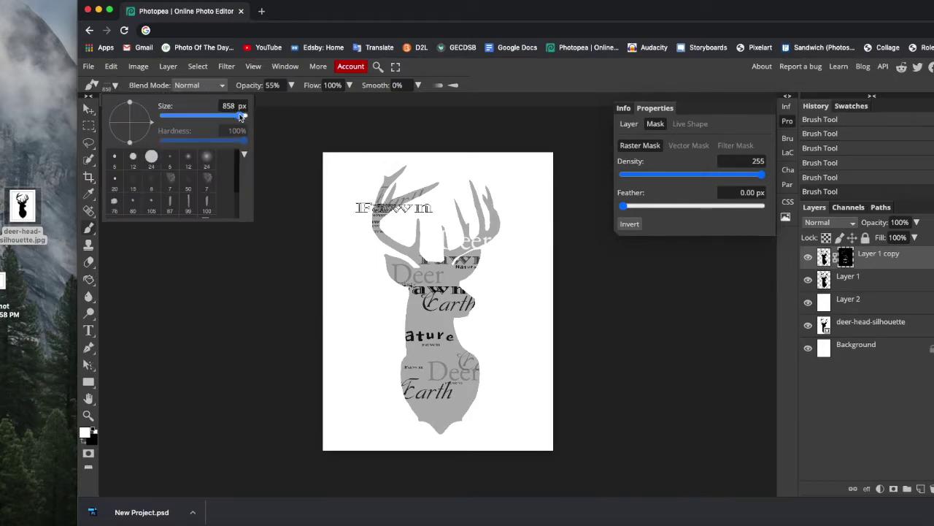
click(440, 356)
click(438, 325)
click(438, 317)
click(474, 427)
click(480, 419)
click(481, 408)
click(481, 395)
click(460, 390)
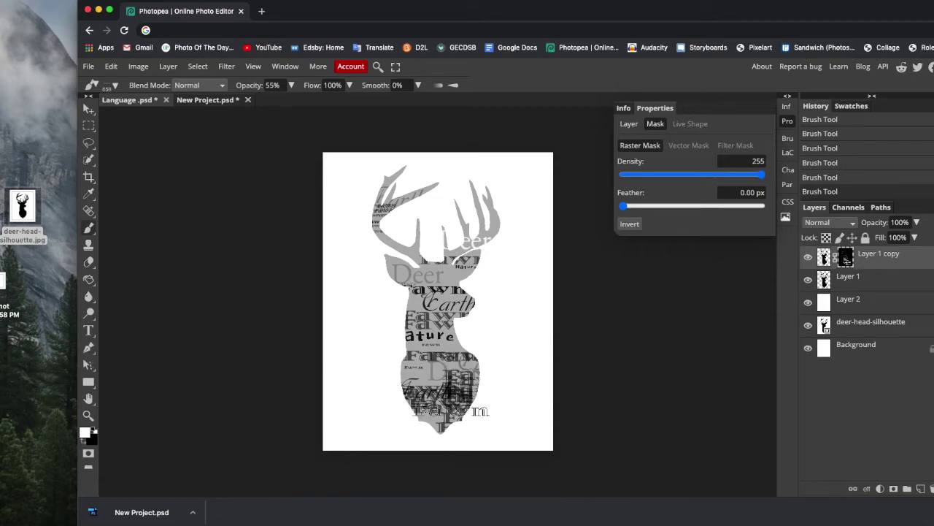
click(457, 415)
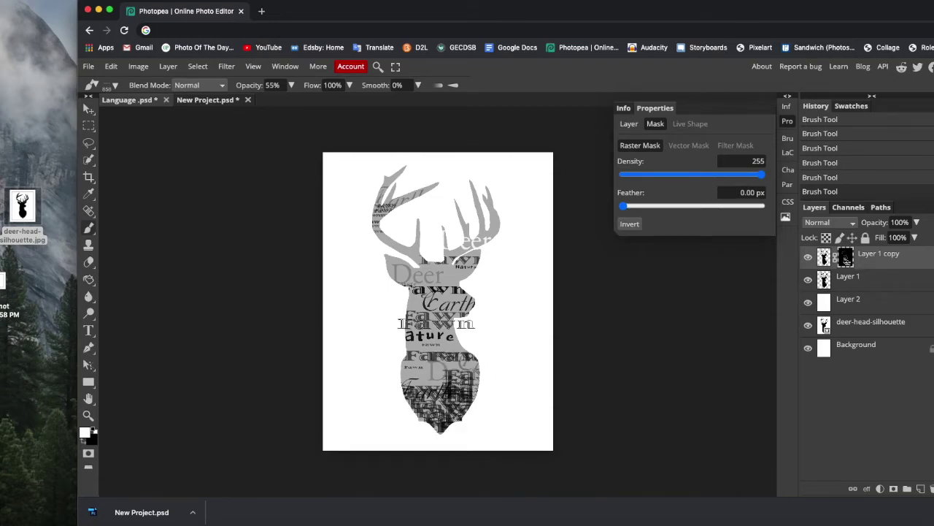
Hide Layer 1 and fill Layer 2 with the blue 4583e9 using the Paint Bucket
click(808, 280)
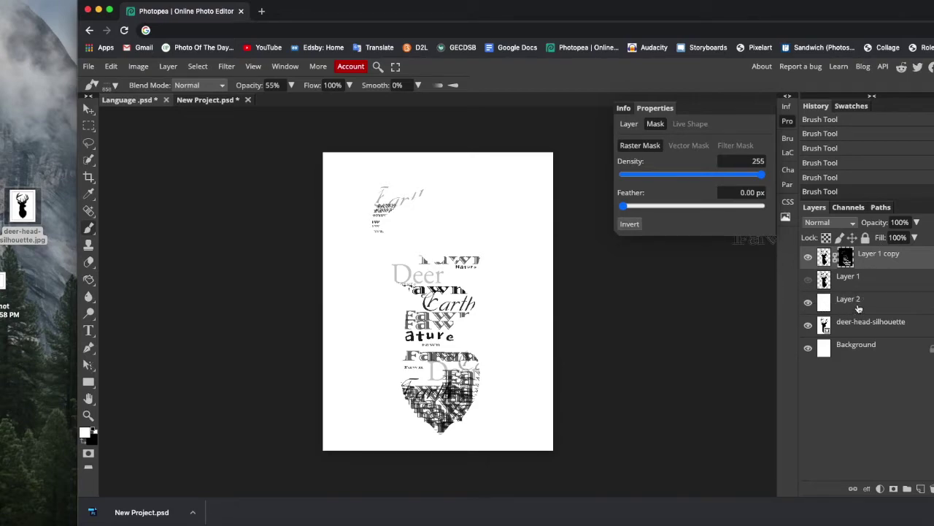
click(854, 304)
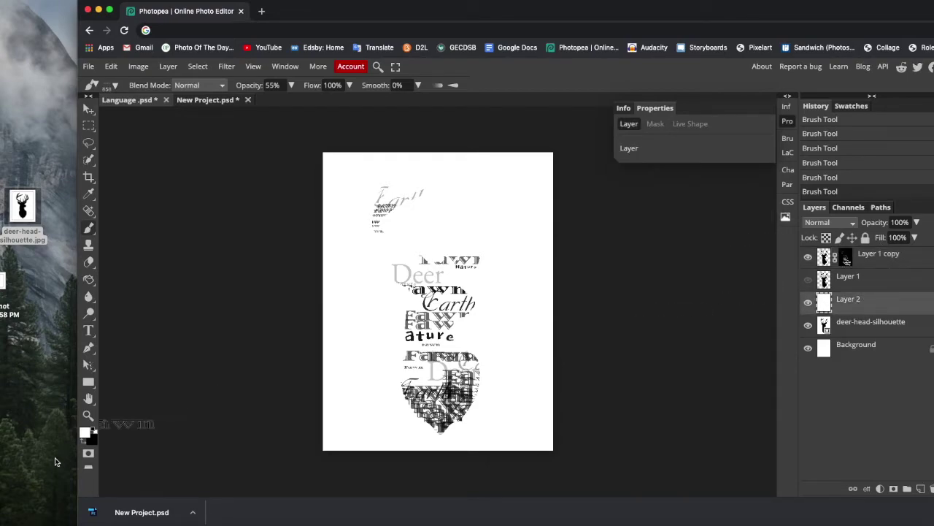
click(85, 433)
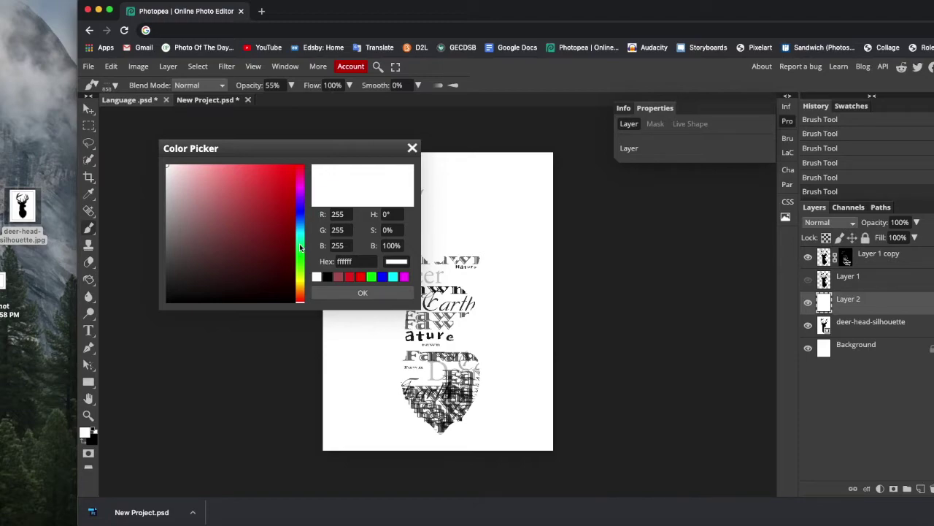
click(300, 222)
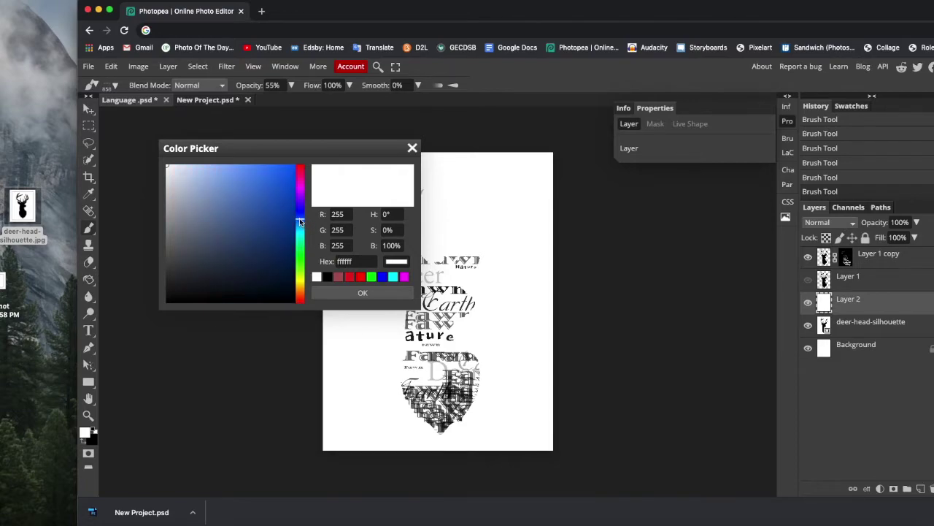
click(246, 189)
click(256, 175)
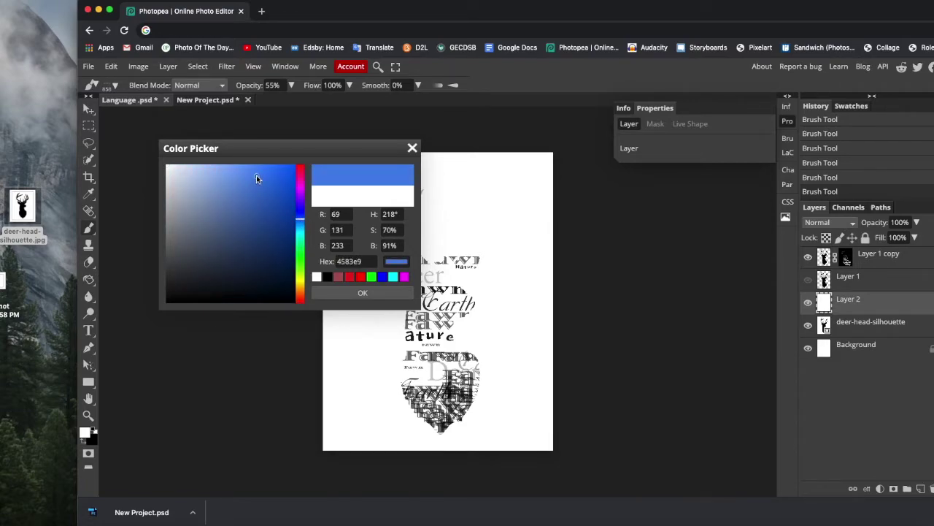
click(366, 292)
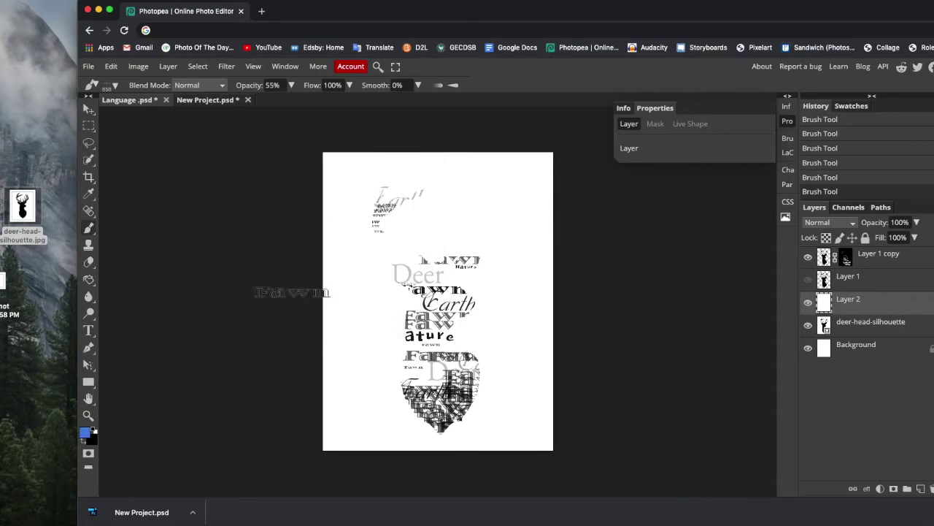
click(89, 279)
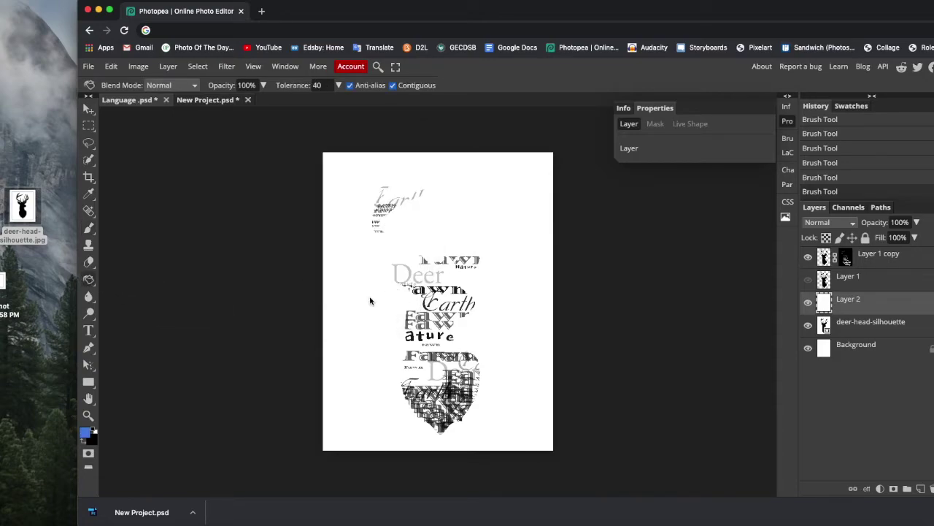
click(370, 301)
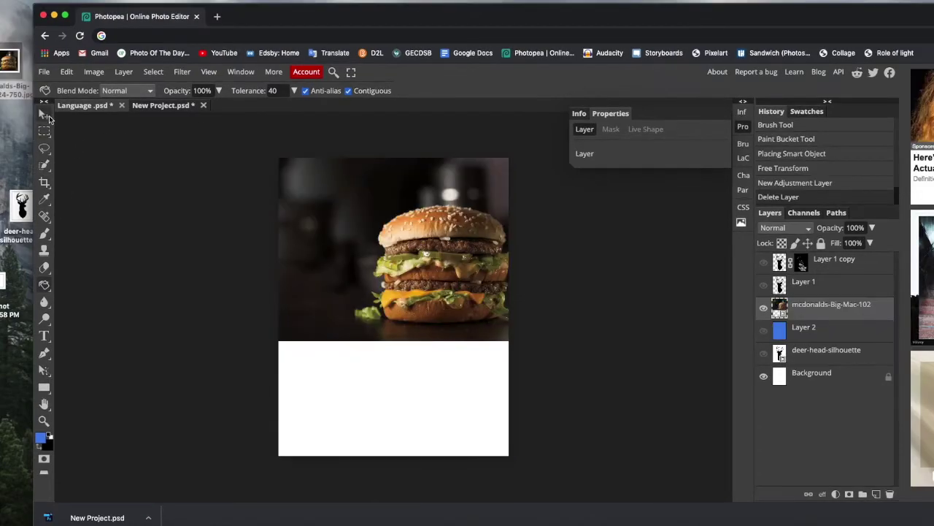
Move the burger photo to the left and make a Quick Selection of the burger, excluding the table beneath it
click(44, 113)
drag(447, 232, 400, 230)
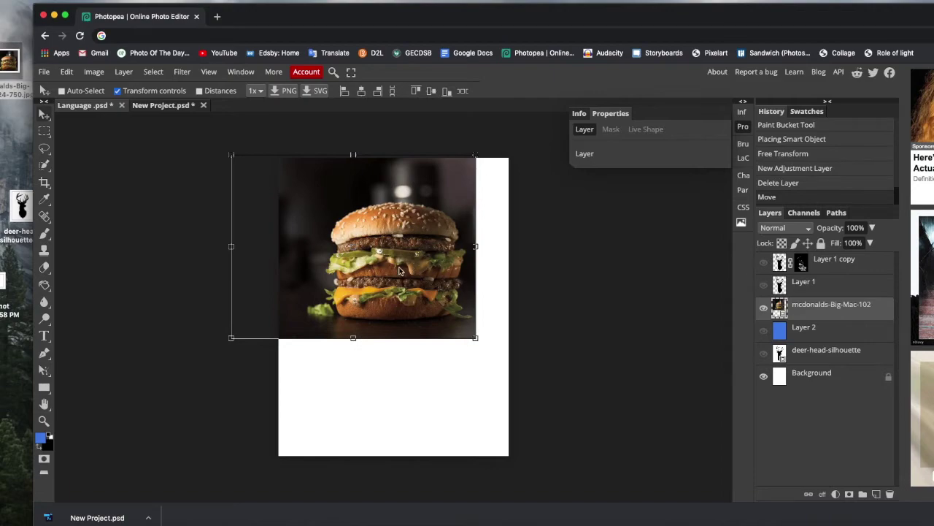
click(44, 165)
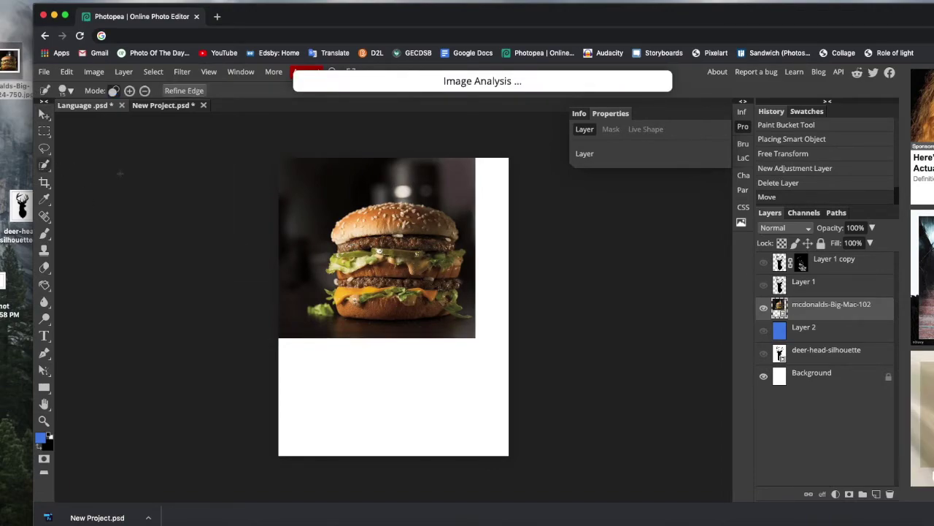
click(355, 235)
click(355, 235)
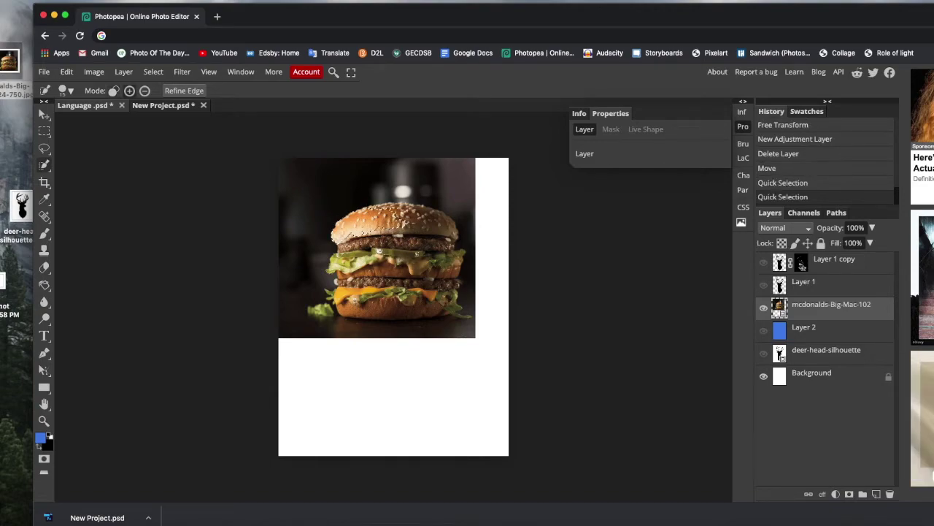
click(371, 228)
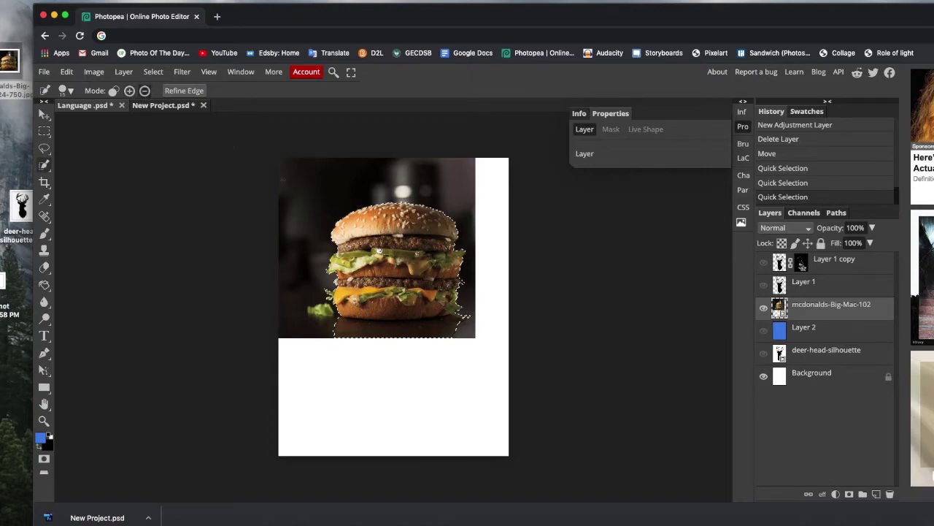
drag(352, 328, 368, 330)
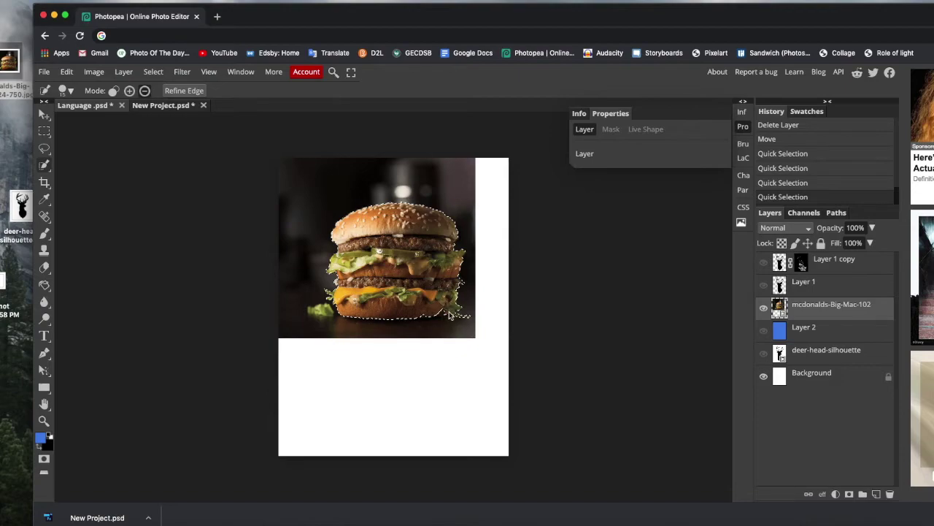
Copy the selected burger to its own layer and hide the mcdonalds-Big-Mac-102 layer
key(ctrl+j)
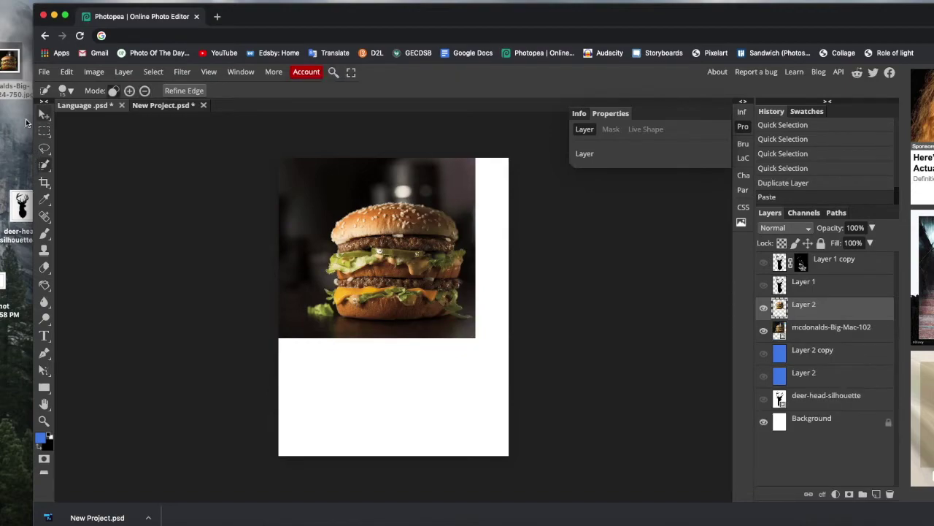
key(v)
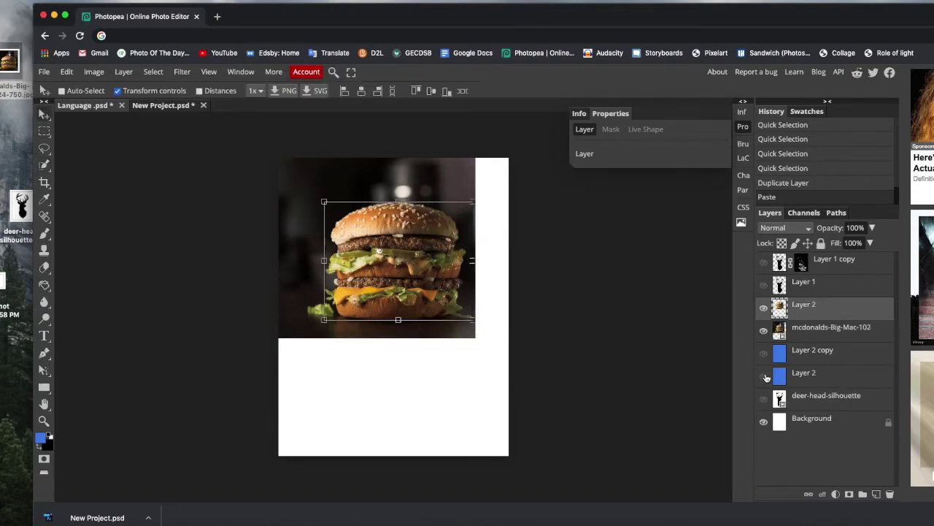
click(764, 330)
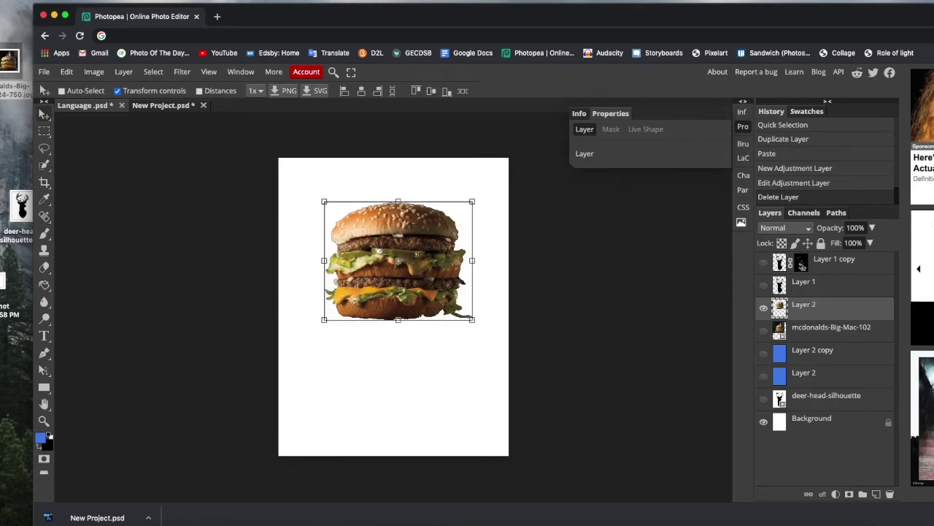
Add a Threshold adjustment layer above the burger cutout and set its threshold to 255
click(123, 72)
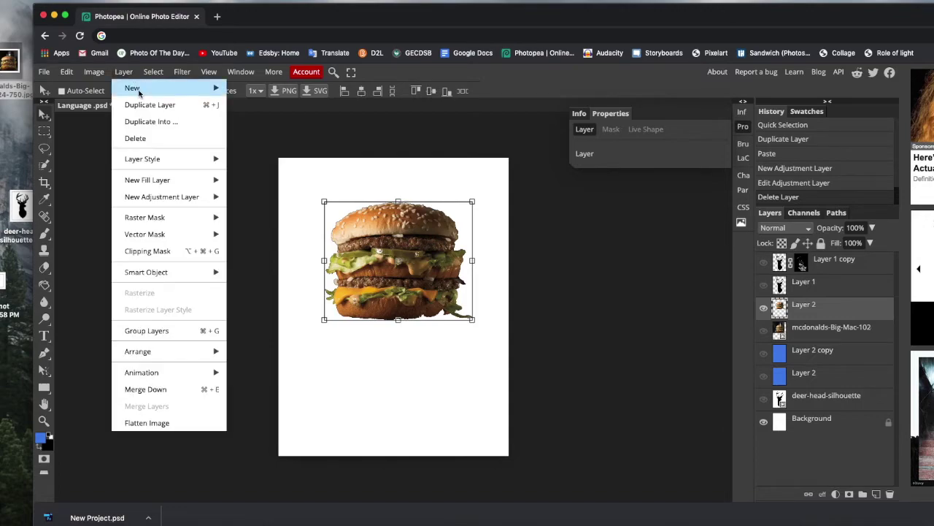
mouse_move(148, 201)
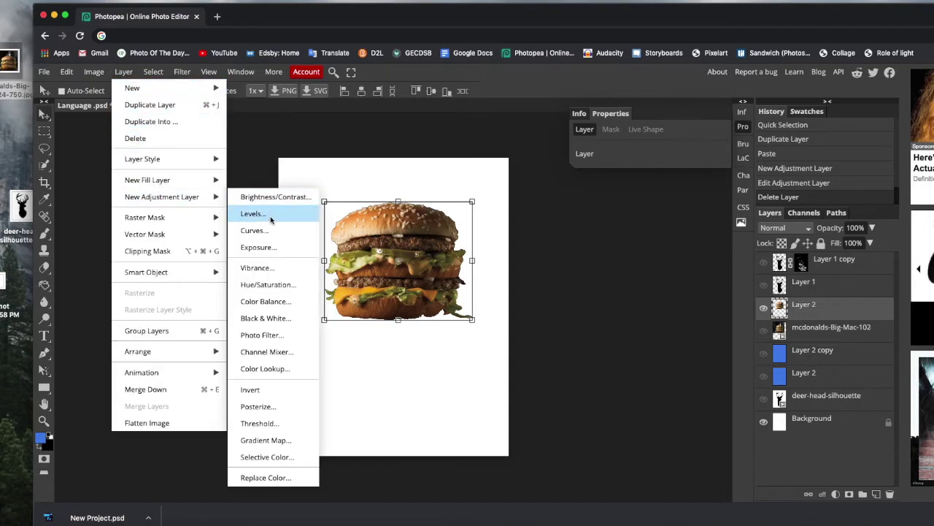
click(262, 424)
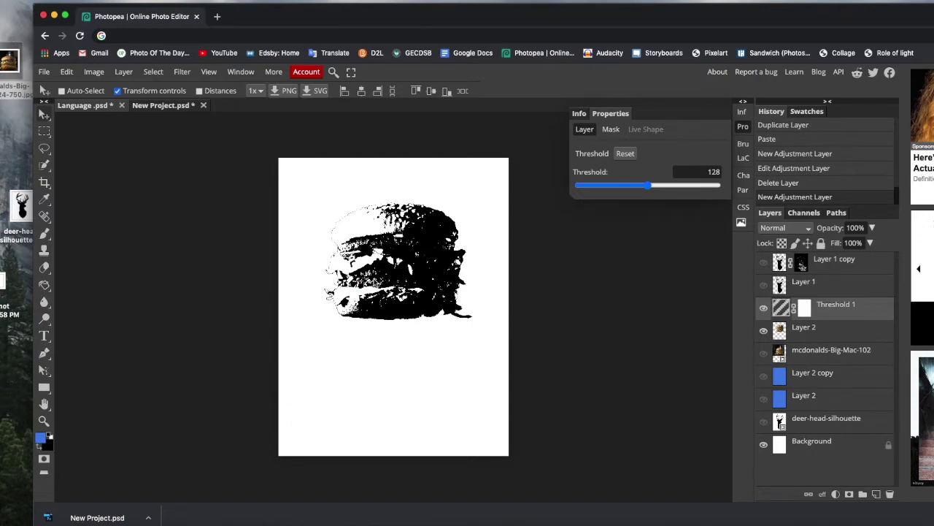
drag(648, 188, 803, 259)
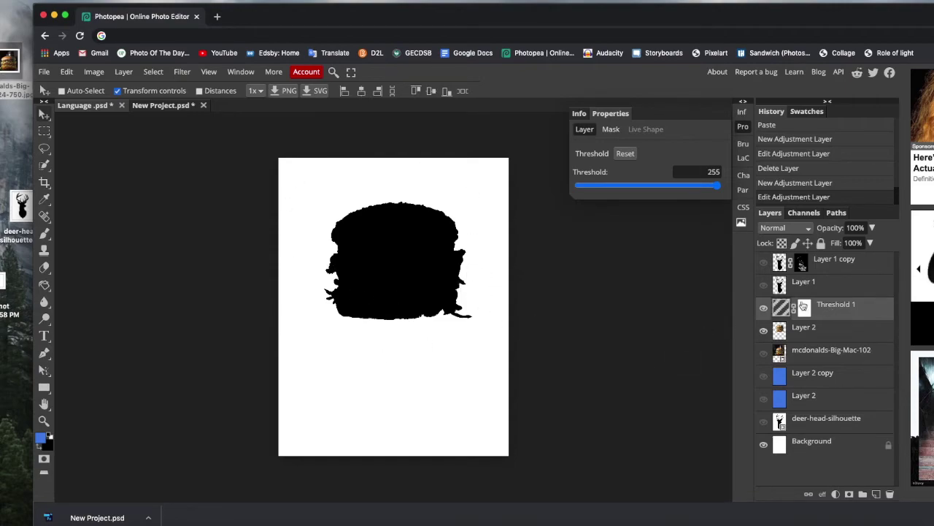
Delete the Threshold adjustment layer above the burger cutout
click(125, 73)
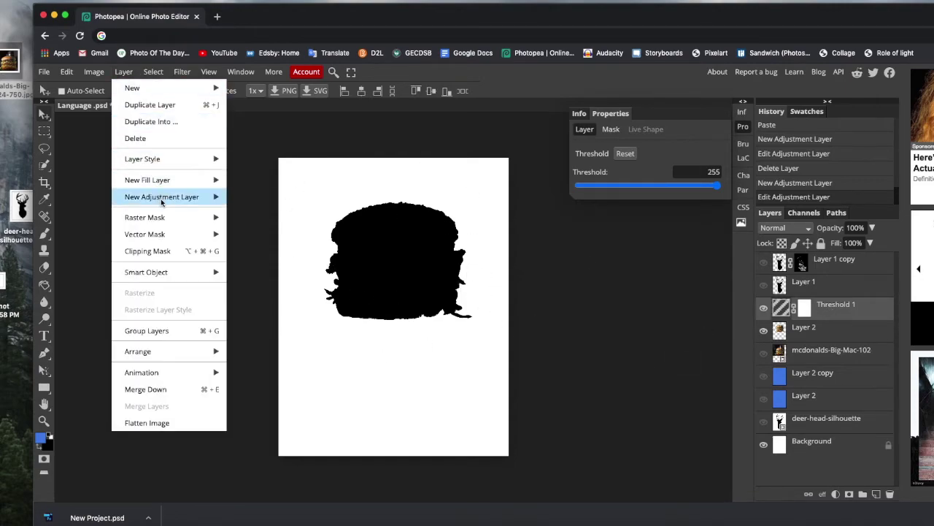
mouse_move(162, 197)
click(603, 333)
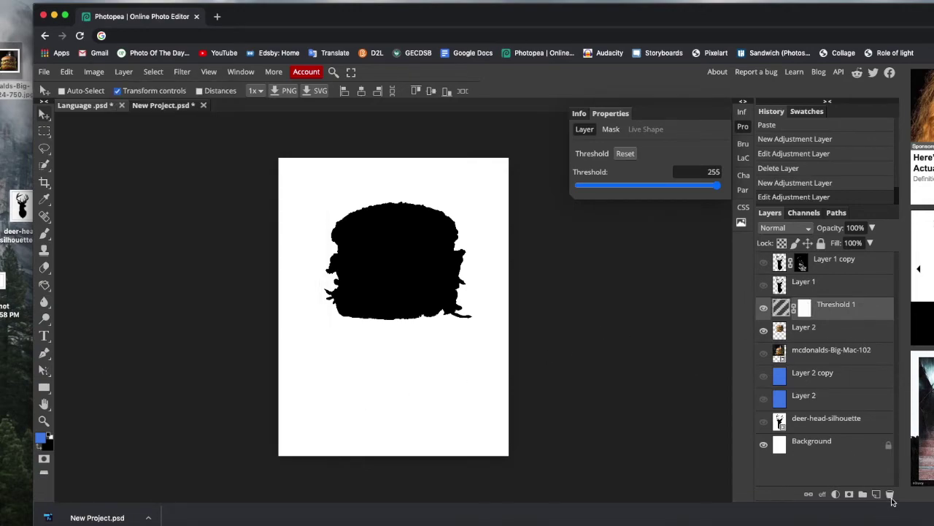
click(891, 496)
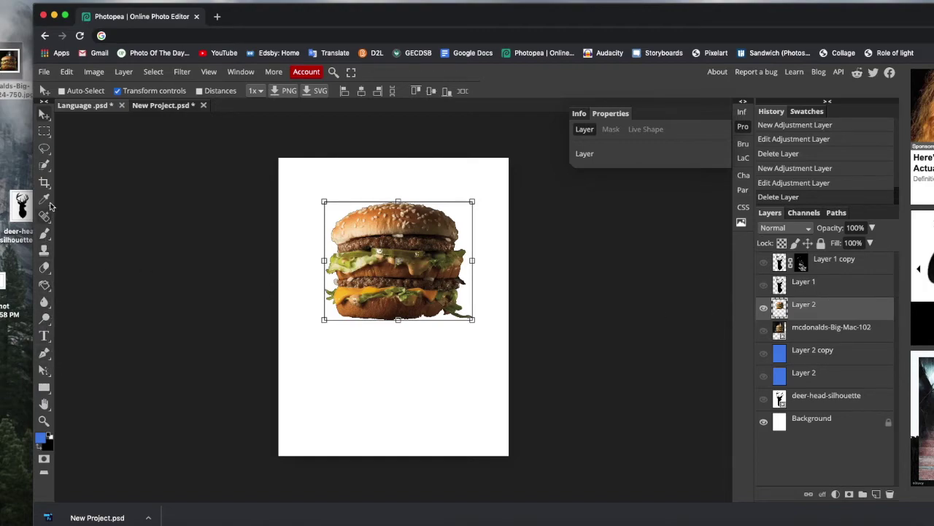
Choose the Paint Bucket and swap the colours so that black is the foreground colour
right_click(47, 287)
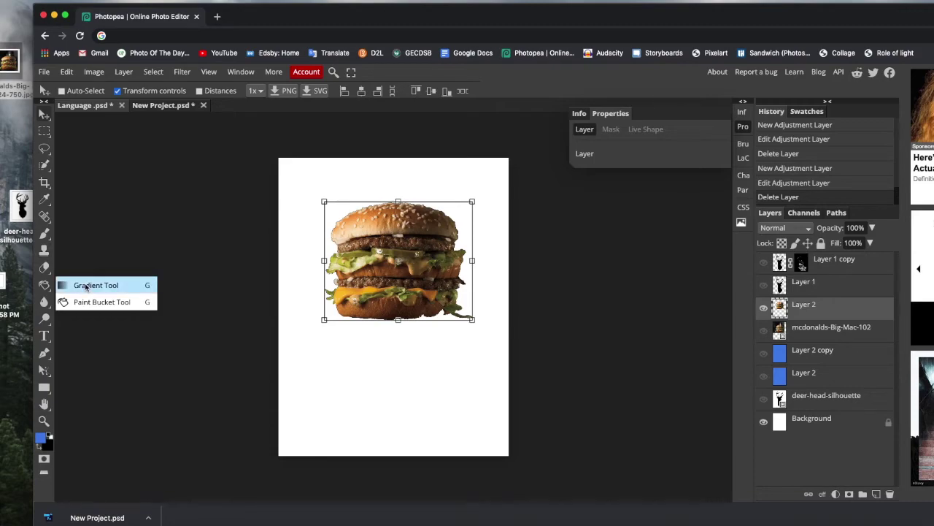
click(86, 286)
right_click(47, 285)
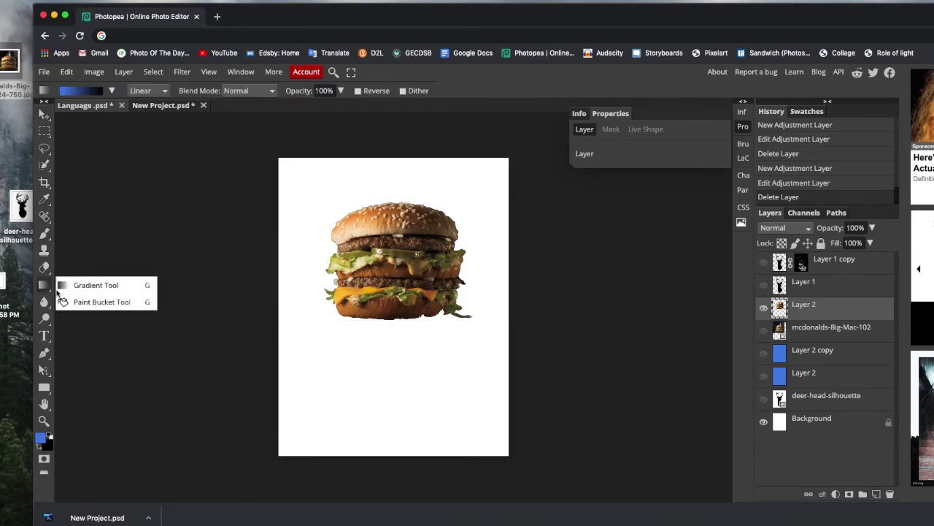
click(82, 302)
click(39, 447)
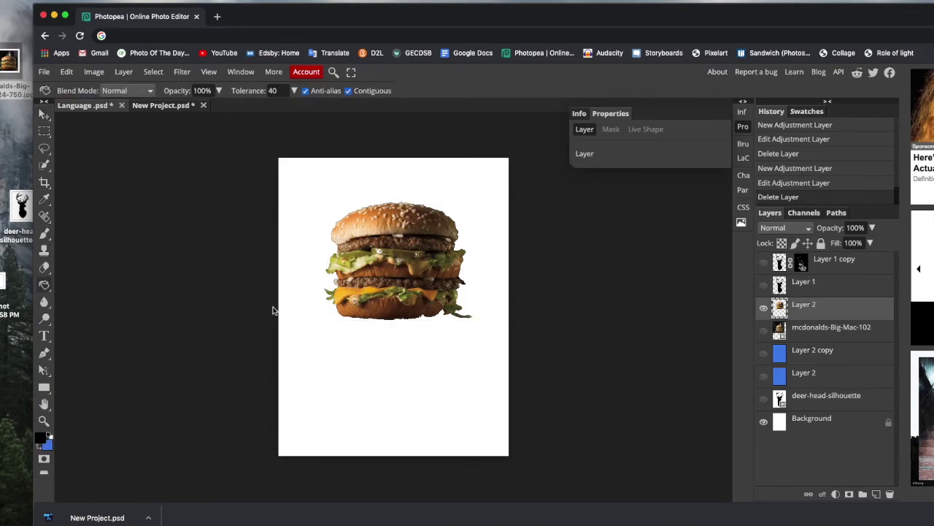
Try to fill the burger cutout on Layer 2 with black patch by patch using the Paint Bucket
click(417, 270)
click(373, 235)
click(354, 232)
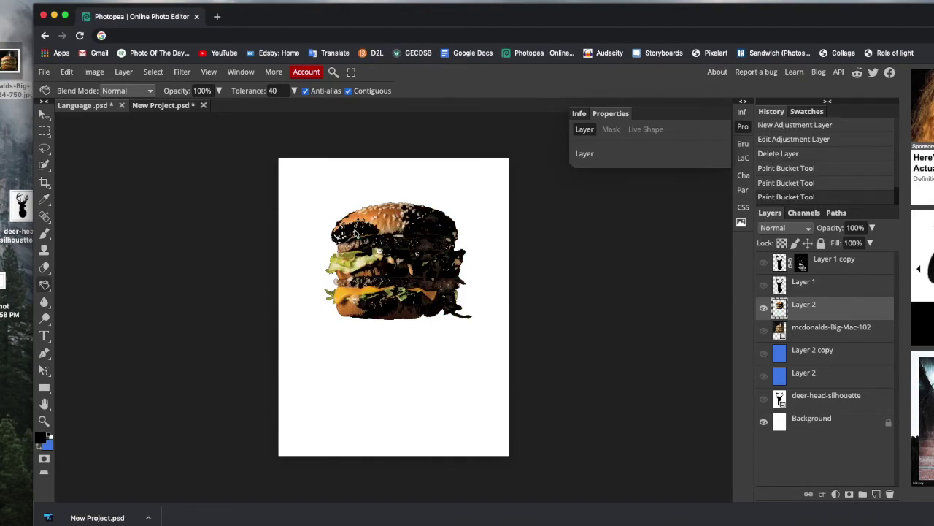
click(391, 222)
click(388, 221)
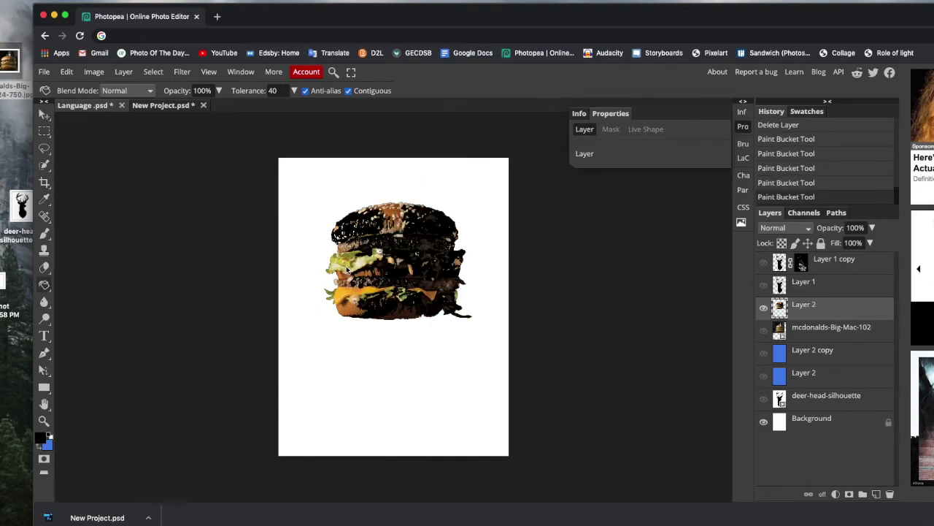
click(347, 269)
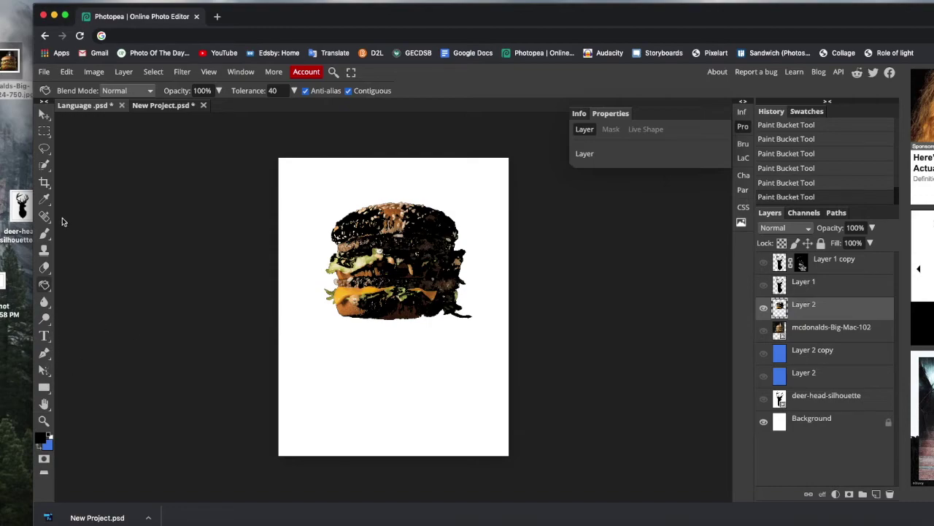
Set the Brush to a hard round tip at 605 px and 100% opacity, testing a stroke across the bun
right_click(44, 232)
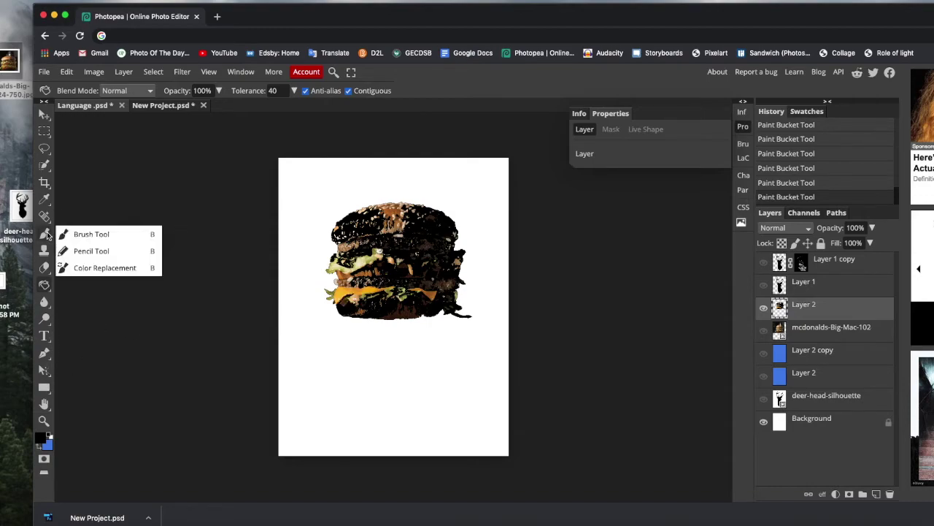
click(92, 234)
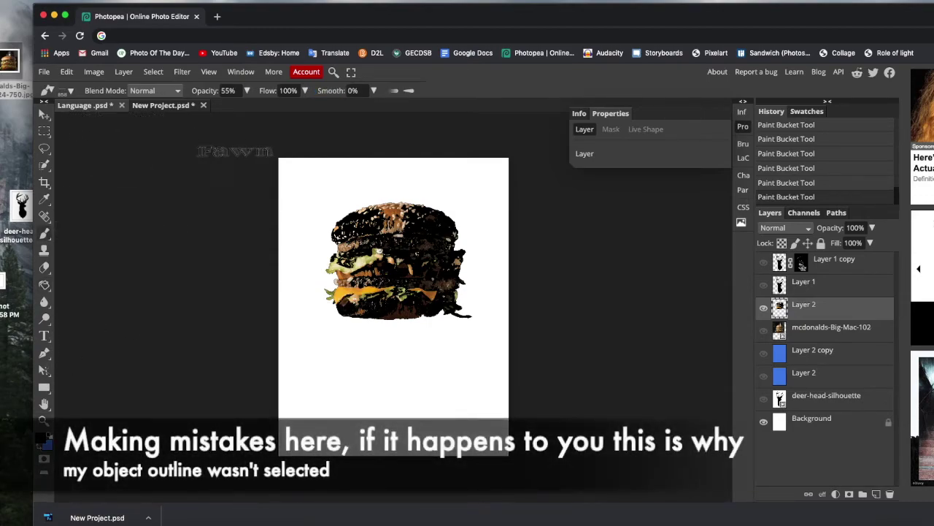
click(71, 90)
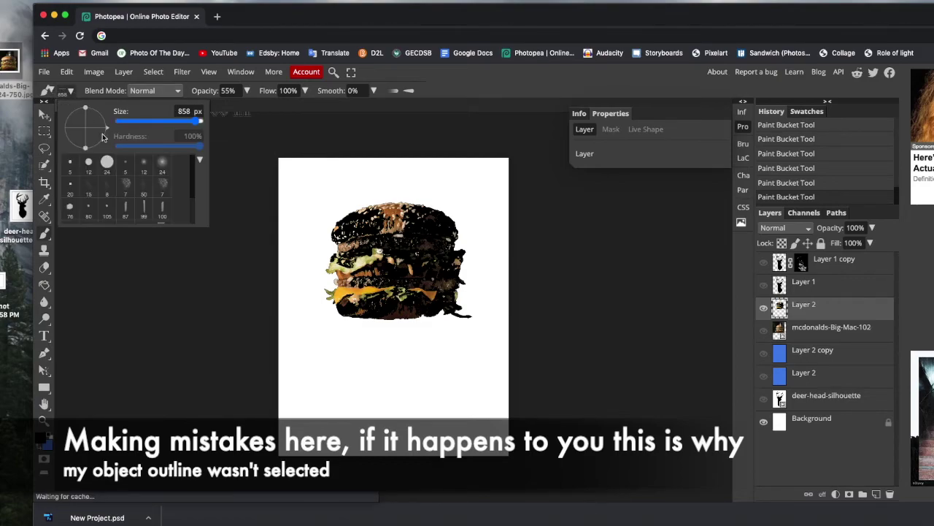
click(108, 162)
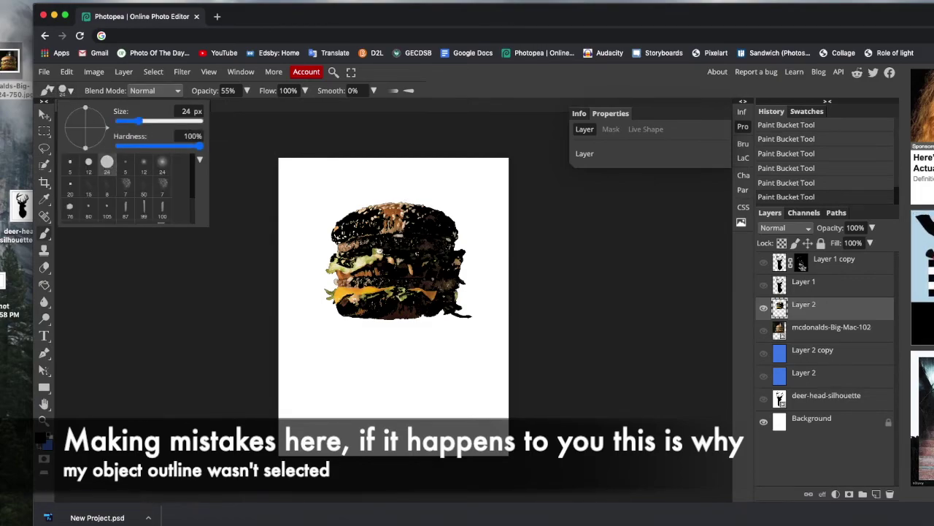
click(187, 122)
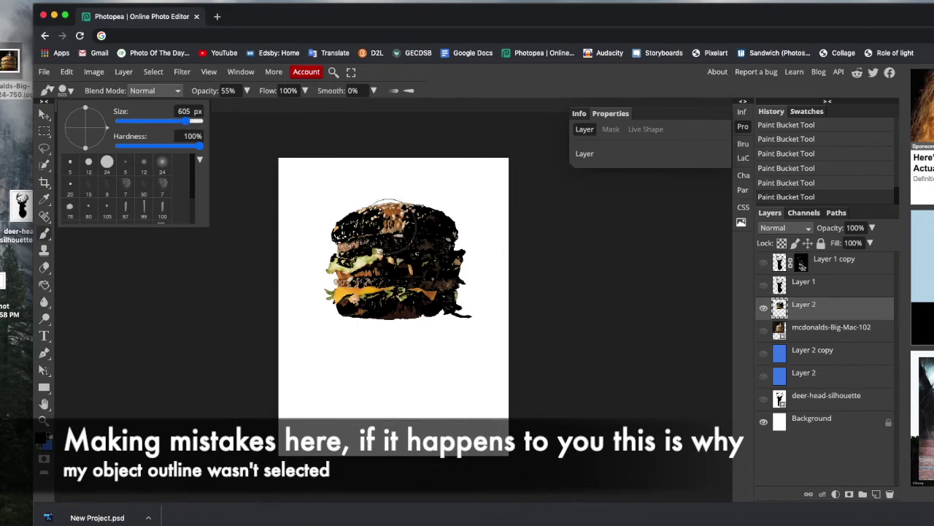
mouse_move(377, 226)
mouse_down()
mouse_move(437, 220)
mouse_move(427, 223)
mouse_up()
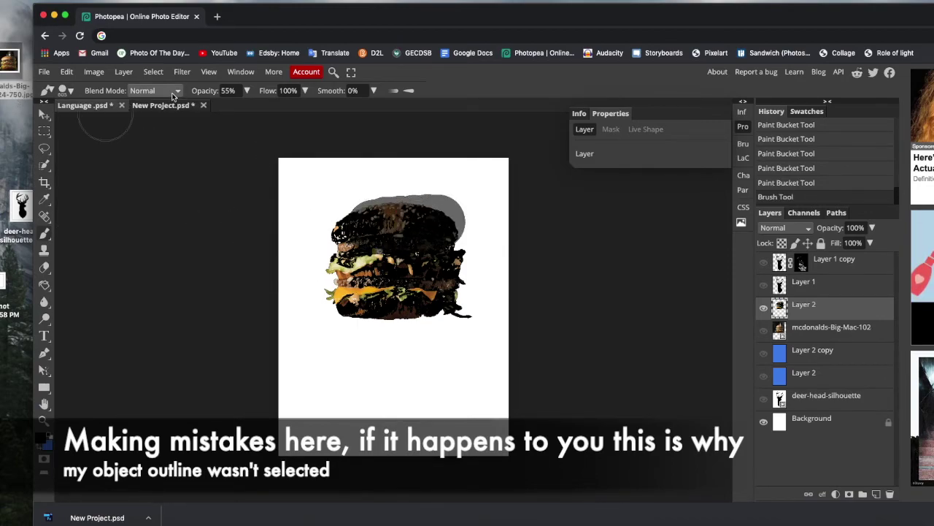
click(247, 91)
drag(224, 108, 253, 108)
Try to paint the whole burger black with freehand brush strokes, without an active selection
mouse_move(376, 237)
mouse_down()
mouse_move(426, 217)
mouse_move(460, 239)
mouse_move(454, 276)
mouse_move(409, 290)
mouse_move(354, 285)
mouse_move(331, 269)
mouse_move(363, 287)
mouse_move(437, 272)
mouse_move(474, 321)
mouse_up()
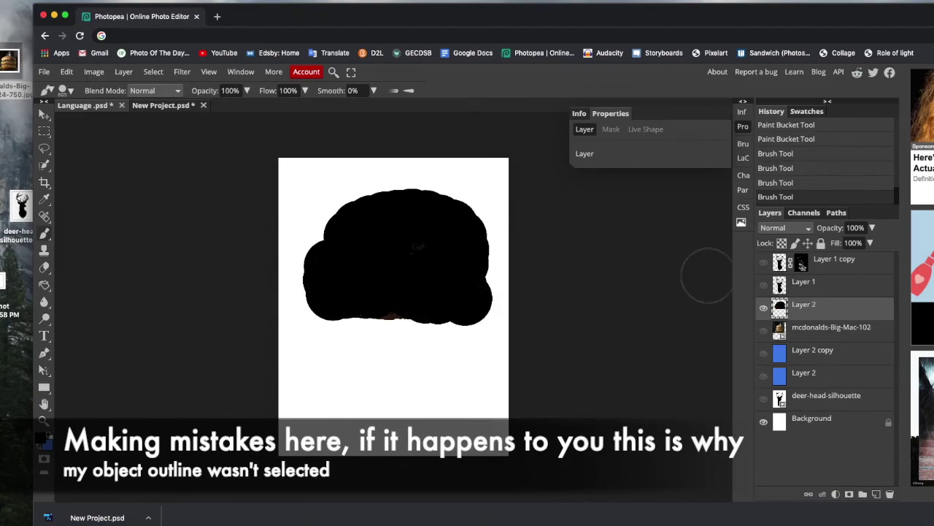
mouse_move(360, 288)
mouse_down()
mouse_move(369, 308)
mouse_move(397, 313)
mouse_up()
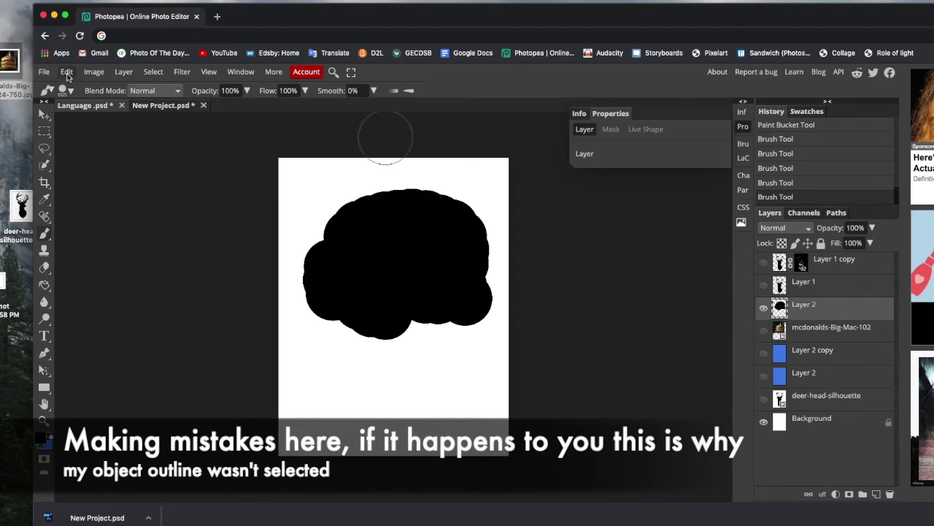
Revert the document history to the state before the Paint Bucket fills and brush strokes on the burger
scroll(789, 160, up, 3)
click(792, 157)
scroll(788, 176, up, 2)
click(786, 148)
scroll(786, 168, up, 2)
click(786, 162)
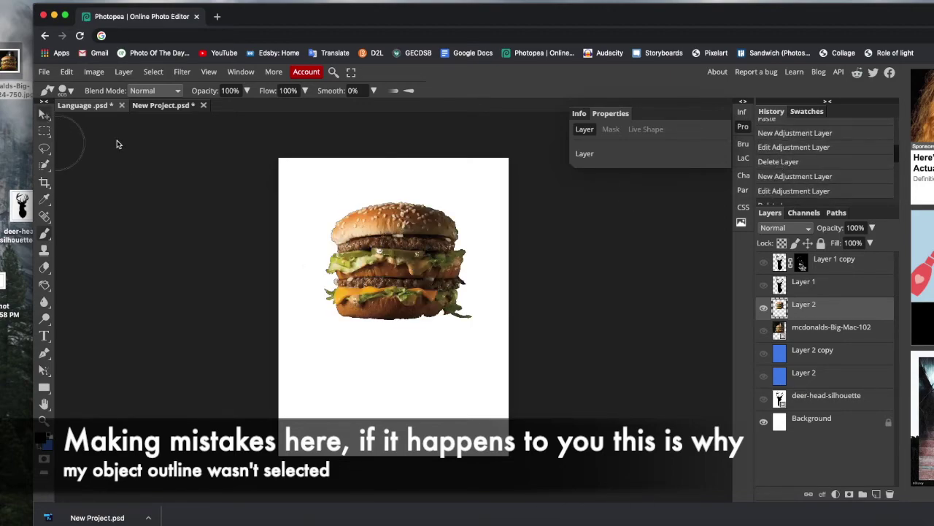
Make a Quick Selection of the whole burger cutout on Layer 2
key(v)
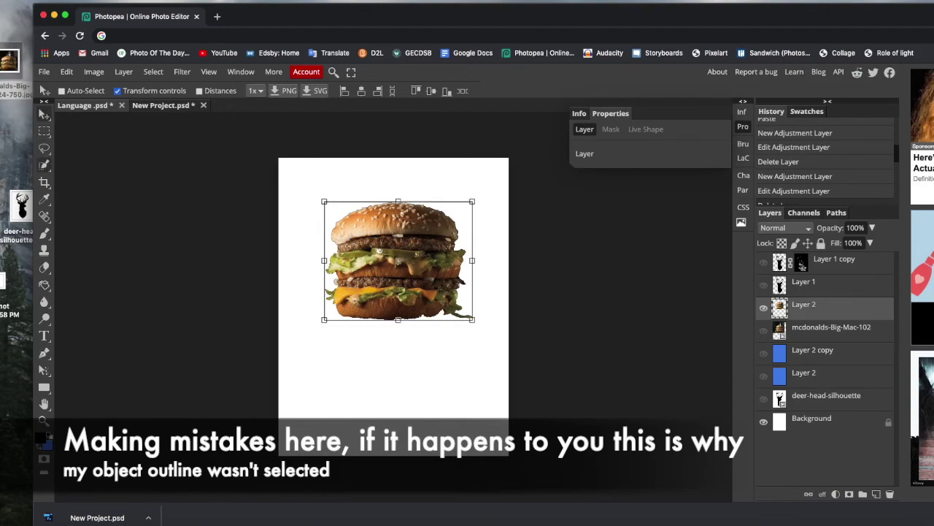
click(44, 165)
click(397, 263)
key(ctrl+t)
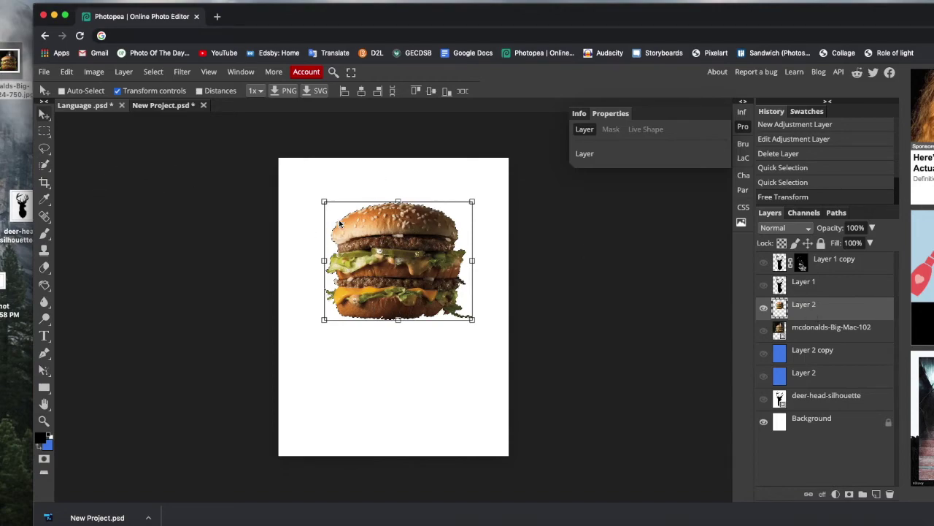
click(45, 166)
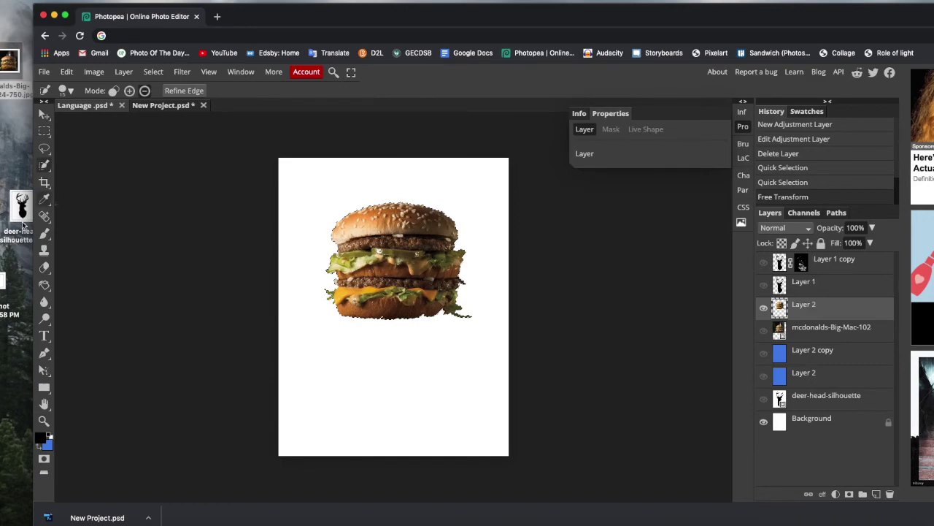
Paint the selected burger solid black with the 605 px brush
click(44, 234)
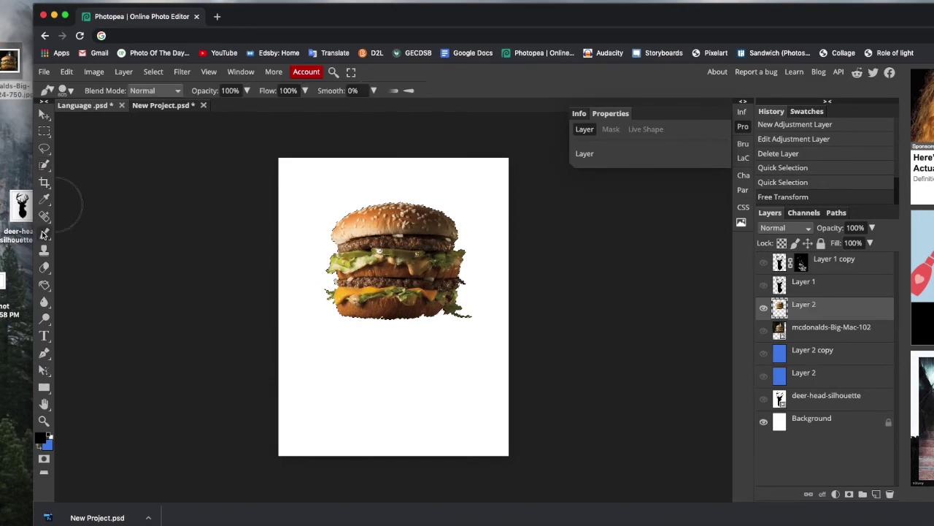
click(71, 90)
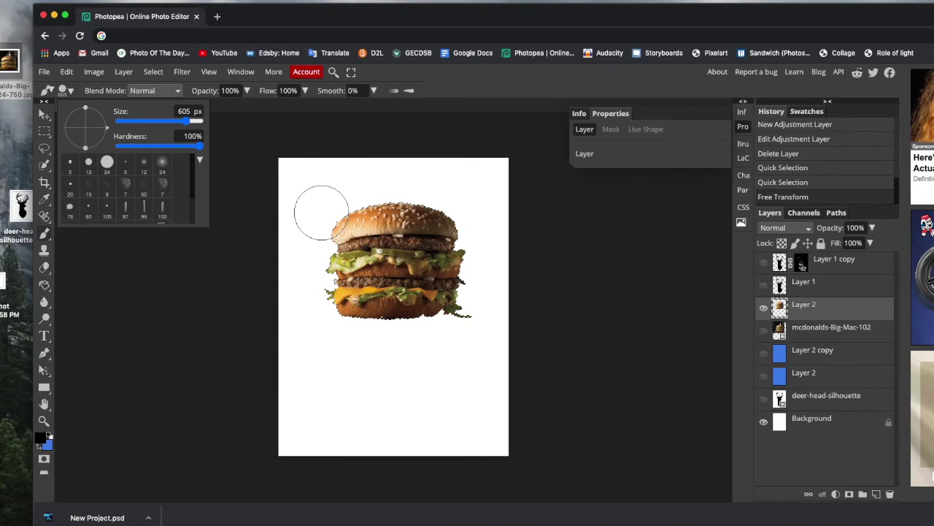
mouse_move(321, 212)
mouse_down()
mouse_move(507, 220)
mouse_move(330, 239)
mouse_move(345, 255)
mouse_move(411, 247)
mouse_move(479, 260)
mouse_move(455, 272)
mouse_move(314, 286)
mouse_move(329, 304)
mouse_move(521, 316)
mouse_up()
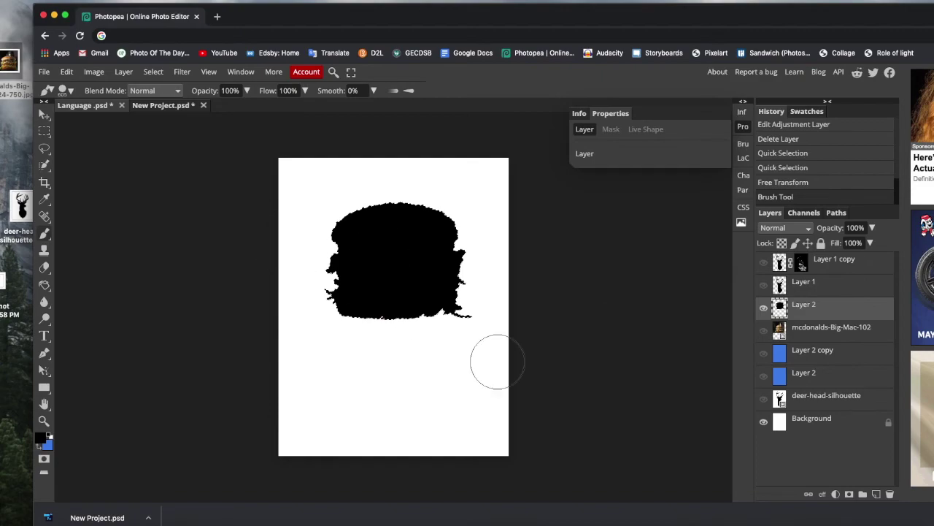
Switch to Preview, examine the word-filled silhouette examples in the 9.13.58 PM screenshot, and minimize it
click(856, 520)
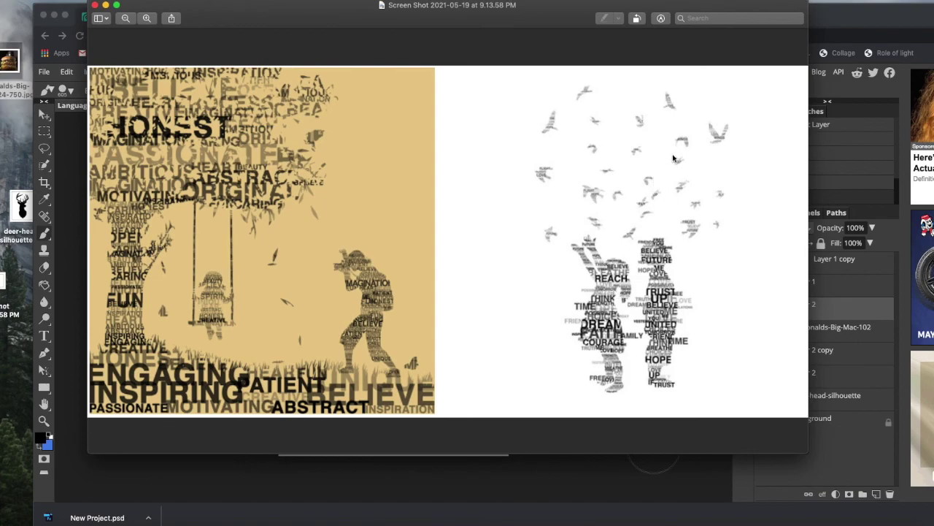
drag(346, 14, 516, 105)
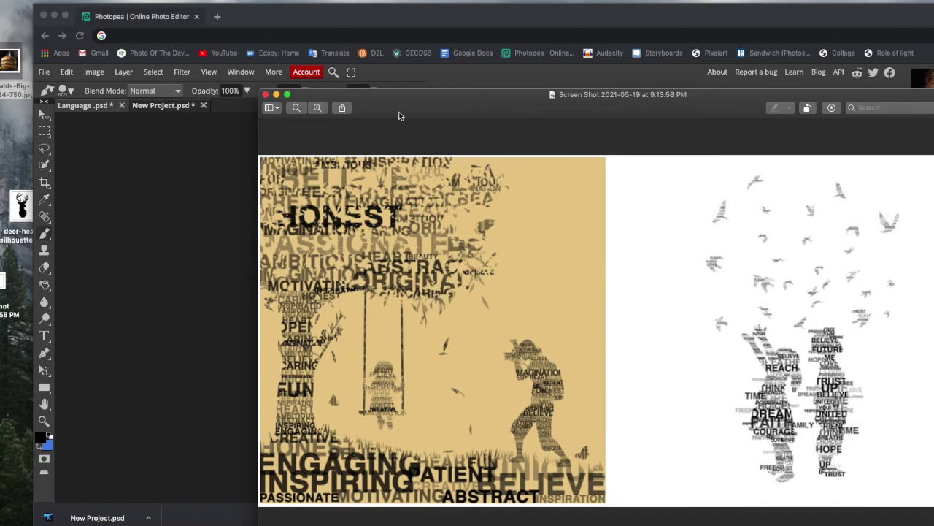
click(276, 96)
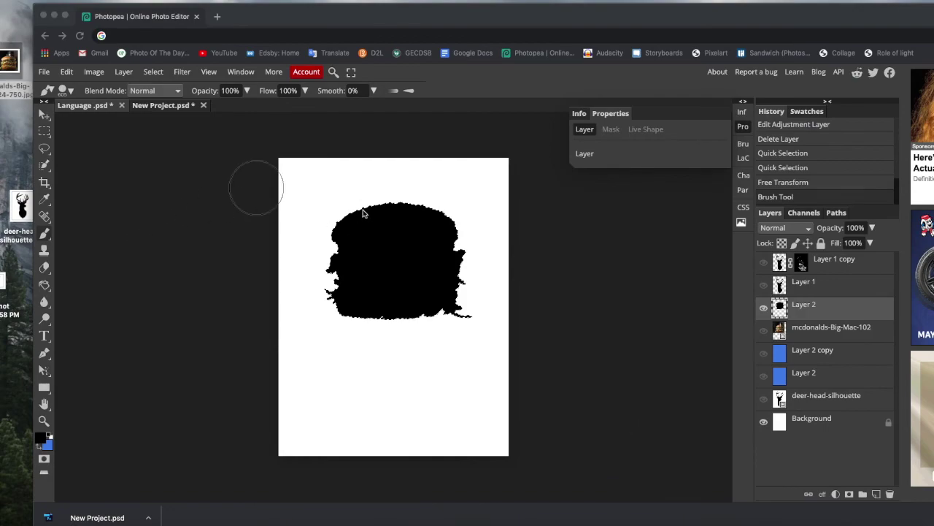
Move the selected black burger silhouette up and slightly left on the page
click(45, 117)
click(45, 117)
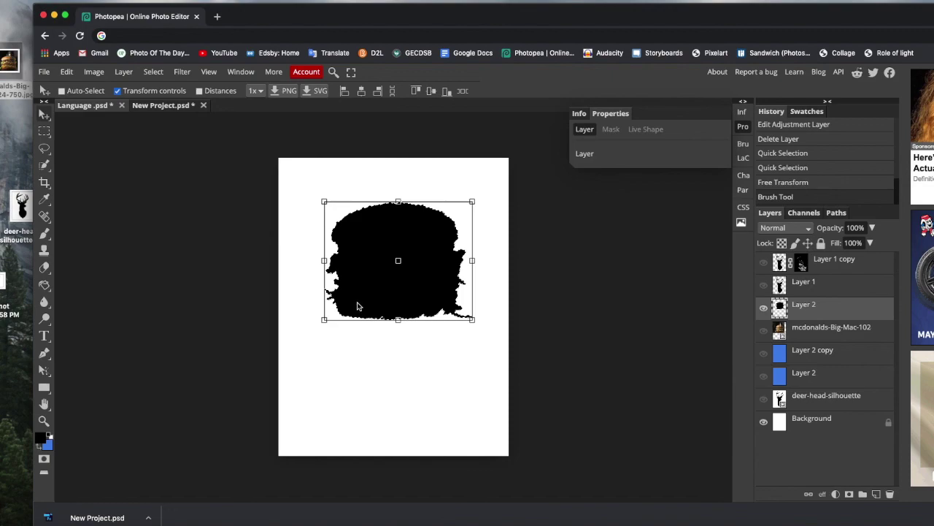
drag(413, 340, 360, 208)
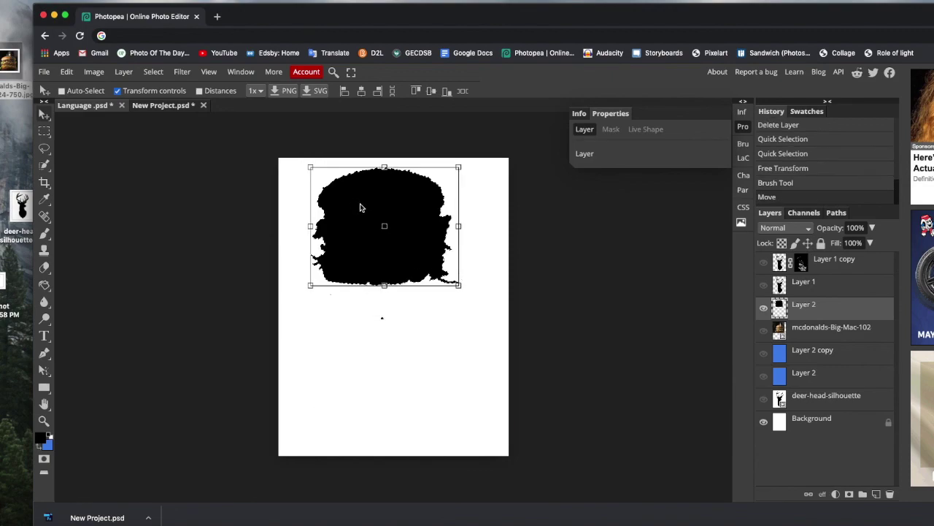